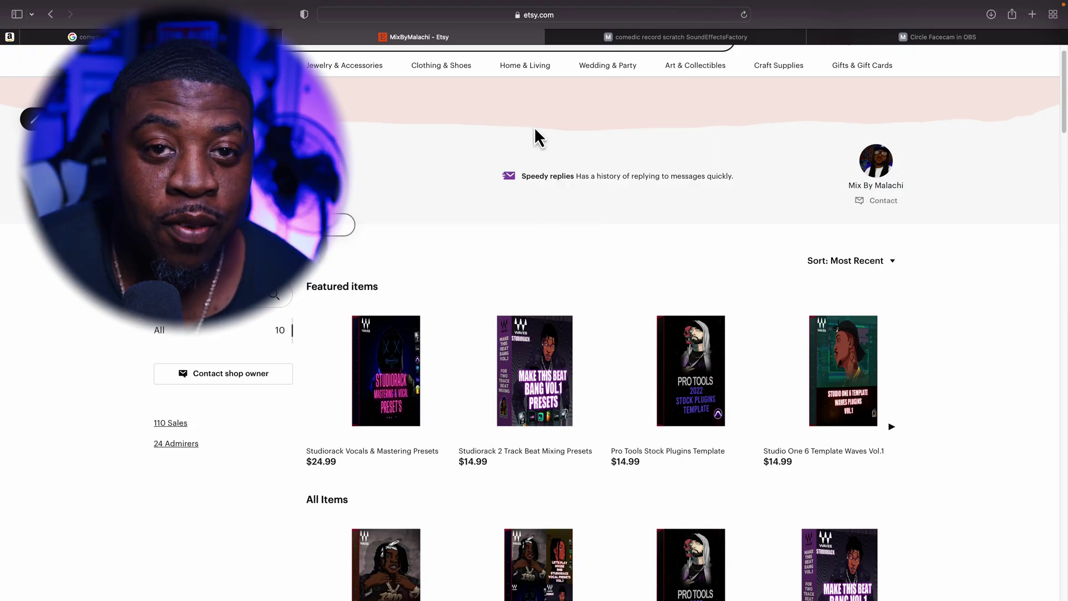
{"action": "scroll", "coordinate": [631, 258], "scroll_direction": "down", "scroll_amount": 3}
{"action": "scroll", "coordinate": [632, 258], "scroll_direction": "down", "scroll_amount": 2}
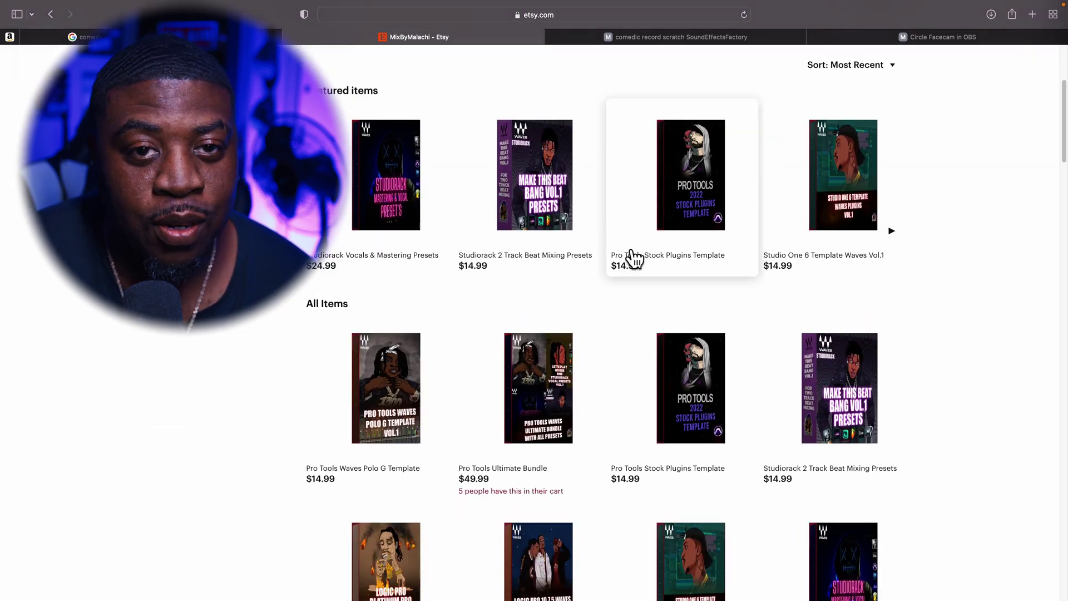
{"action": "scroll", "coordinate": [632, 258], "scroll_direction": "down", "scroll_amount": 1}
{"action": "scroll", "coordinate": [632, 258], "scroll_direction": "down", "scroll_amount": 1}
{"action": "scroll", "coordinate": [631, 259], "scroll_direction": "down", "scroll_amount": 1}
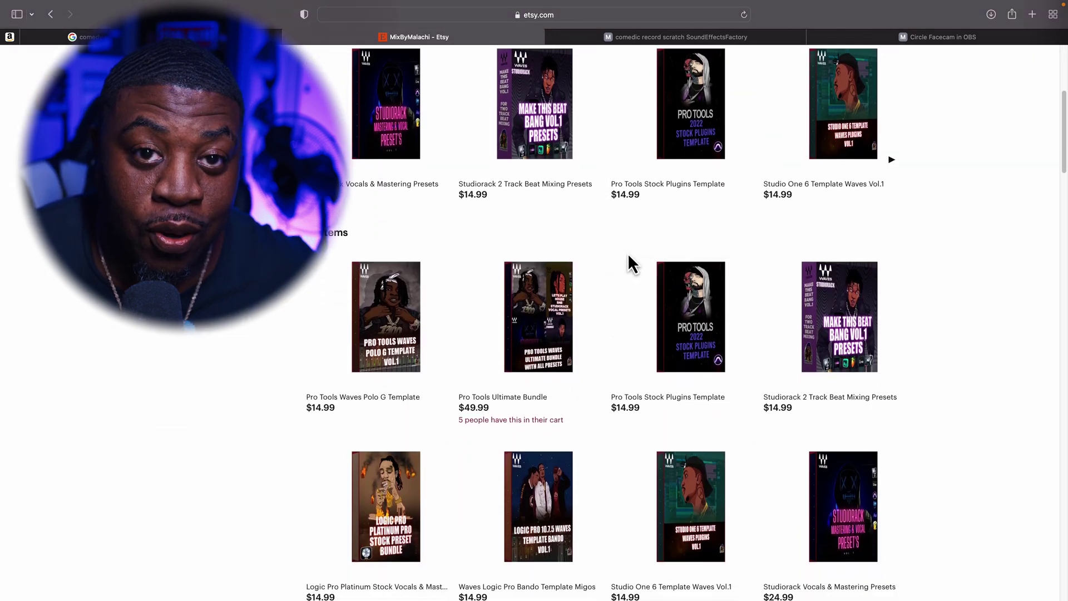
{"action": "scroll", "coordinate": [632, 261], "scroll_direction": "down", "scroll_amount": 1}
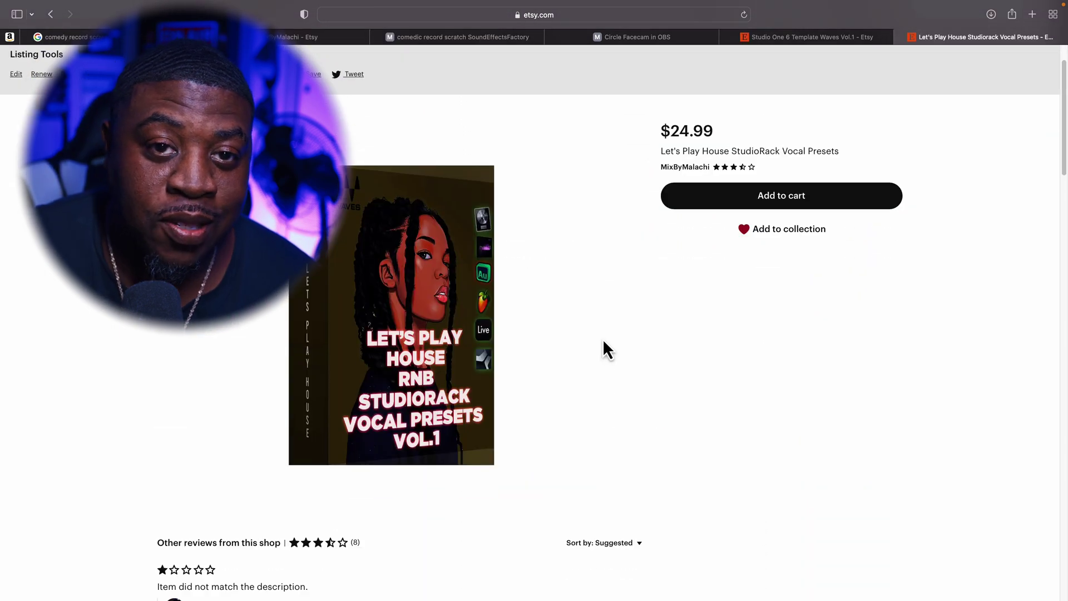
{"action": "scroll", "coordinate": [602, 339], "scroll_direction": "down", "scroll_amount": 1}
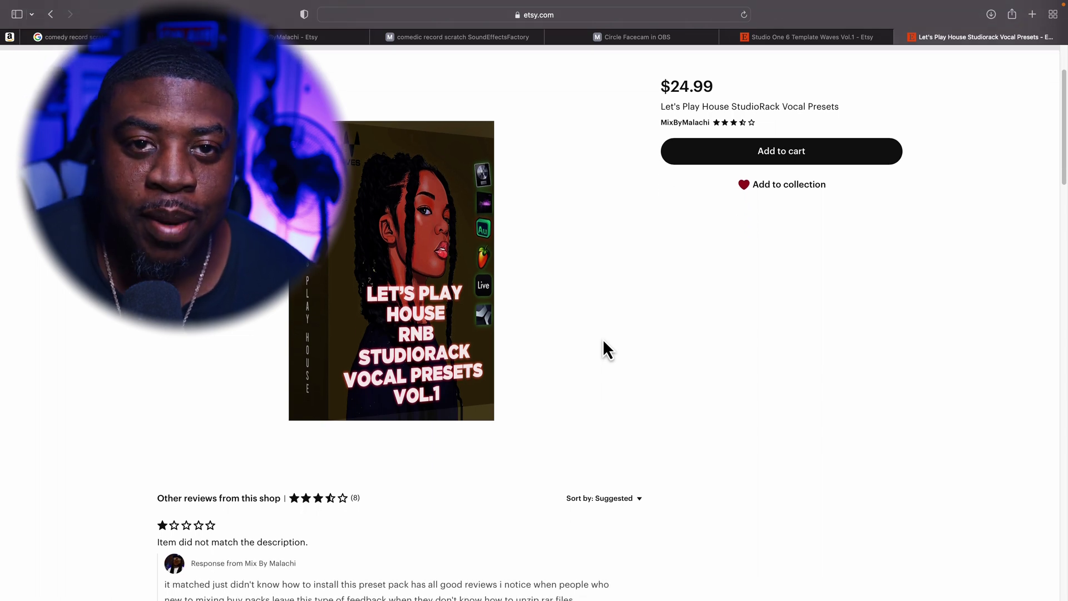
{"action": "scroll", "coordinate": [602, 338], "scroll_direction": "down", "scroll_amount": 6}
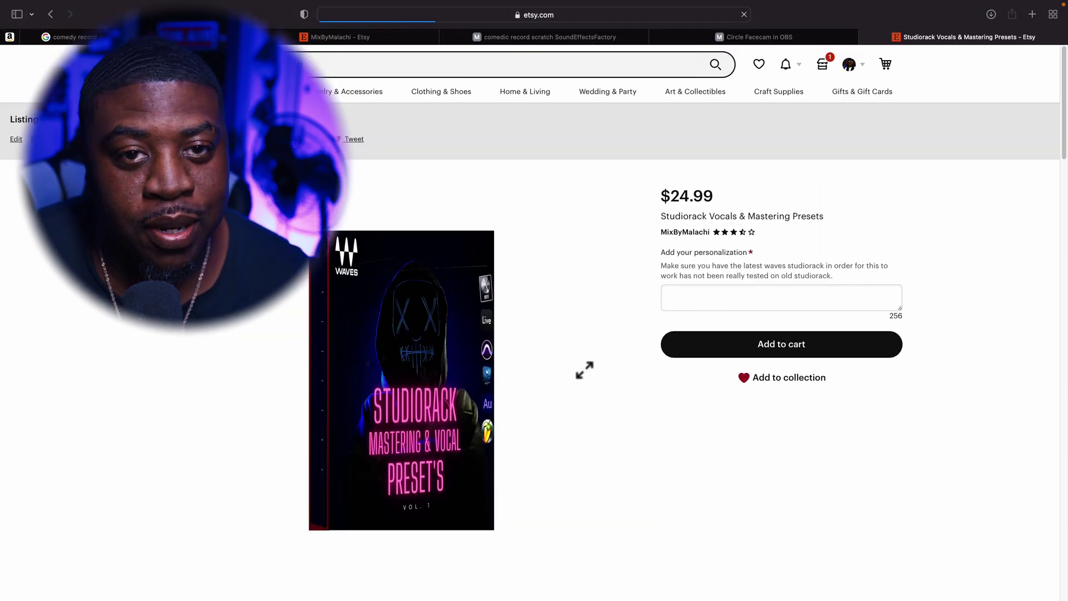
{"action": "scroll", "coordinate": [584, 368], "scroll_direction": "down", "scroll_amount": 3}
{"action": "scroll", "coordinate": [586, 369], "scroll_direction": "down", "scroll_amount": 1}
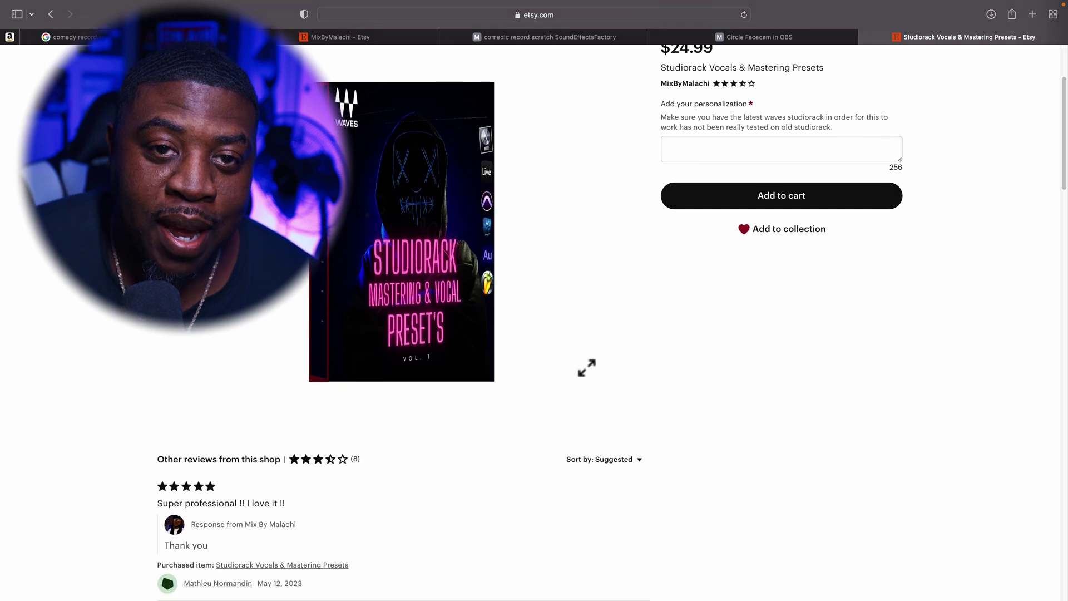
{"action": "scroll", "coordinate": [587, 368], "scroll_direction": "down", "scroll_amount": 2}
{"action": "scroll", "coordinate": [586, 367], "scroll_direction": "up", "scroll_amount": 1}
{"action": "scroll", "coordinate": [586, 367], "scroll_direction": "down", "scroll_amount": 1}
{"action": "scroll", "coordinate": [587, 369], "scroll_direction": "down", "scroll_amount": 1}
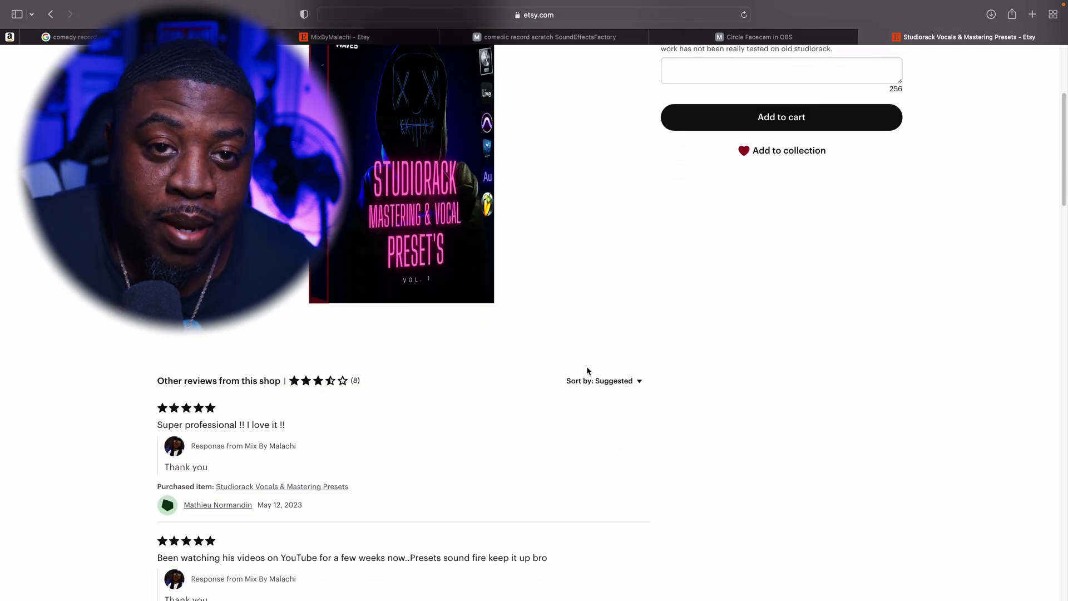
{"action": "scroll", "coordinate": [586, 371], "scroll_direction": "down", "scroll_amount": 2}
{"action": "scroll", "coordinate": [587, 371], "scroll_direction": "down", "scroll_amount": 1}
{"action": "scroll", "coordinate": [587, 370], "scroll_direction": "down", "scroll_amount": 1}
{"action": "scroll", "coordinate": [586, 371], "scroll_direction": "down", "scroll_amount": 1}
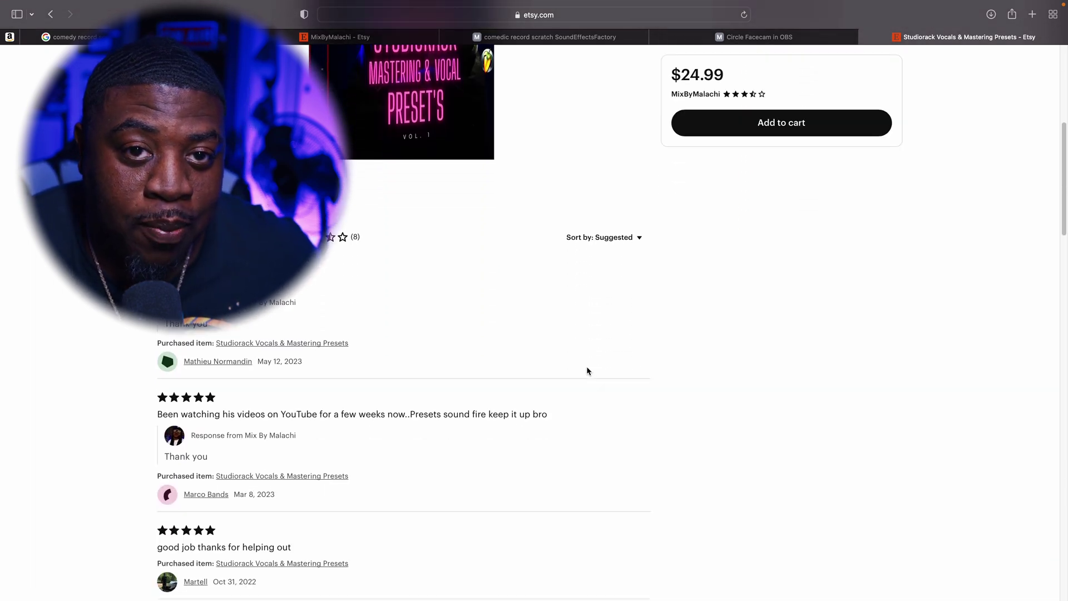
{"action": "scroll", "coordinate": [586, 370], "scroll_direction": "down", "scroll_amount": 1}
{"action": "scroll", "coordinate": [587, 370], "scroll_direction": "down", "scroll_amount": 1}
{"action": "scroll", "coordinate": [587, 370], "scroll_direction": "down", "scroll_amount": 1}
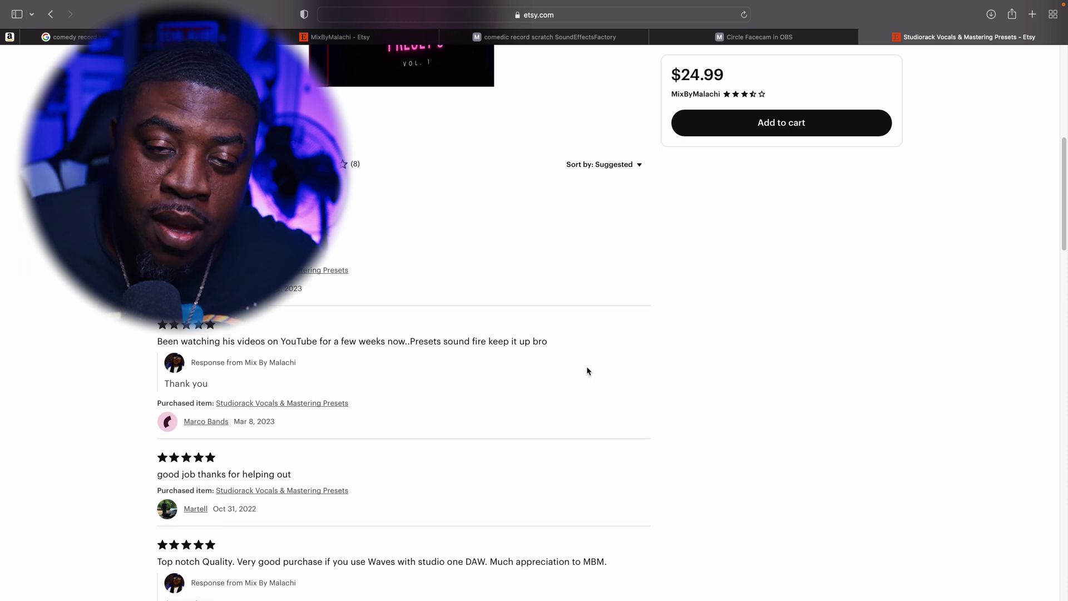
{"action": "scroll", "coordinate": [586, 371], "scroll_direction": "down", "scroll_amount": 1}
{"action": "scroll", "coordinate": [587, 371], "scroll_direction": "down", "scroll_amount": 1}
{"action": "scroll", "coordinate": [587, 370], "scroll_direction": "down", "scroll_amount": 1}
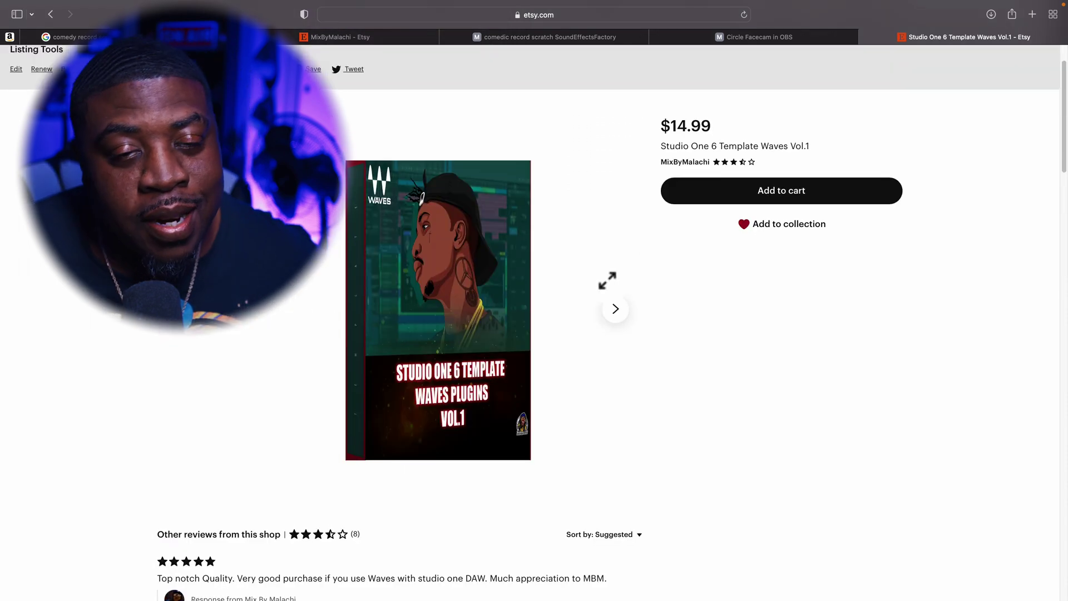
{"action": "scroll", "coordinate": [607, 281], "scroll_direction": "down", "scroll_amount": 1}
{"action": "scroll", "coordinate": [607, 281], "scroll_direction": "down", "scroll_amount": 1}
{"action": "scroll", "coordinate": [607, 281], "scroll_direction": "down", "scroll_amount": 1}
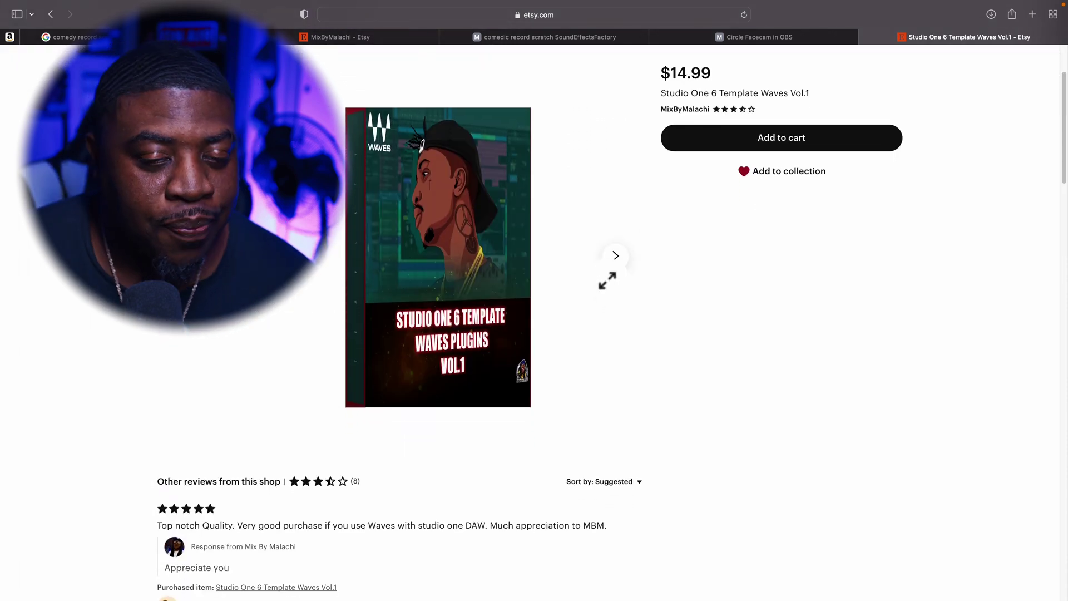
{"action": "scroll", "coordinate": [607, 281], "scroll_direction": "down", "scroll_amount": 1}
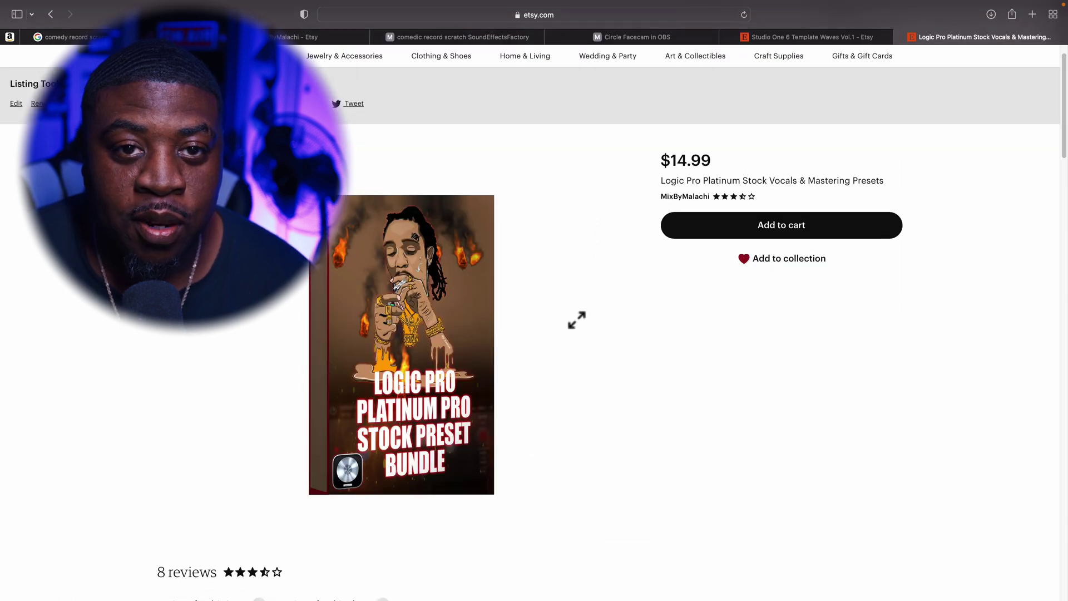
{"action": "scroll", "coordinate": [574, 317], "scroll_direction": "down", "scroll_amount": 2}
{"action": "scroll", "coordinate": [568, 312], "scroll_direction": "down", "scroll_amount": 1}
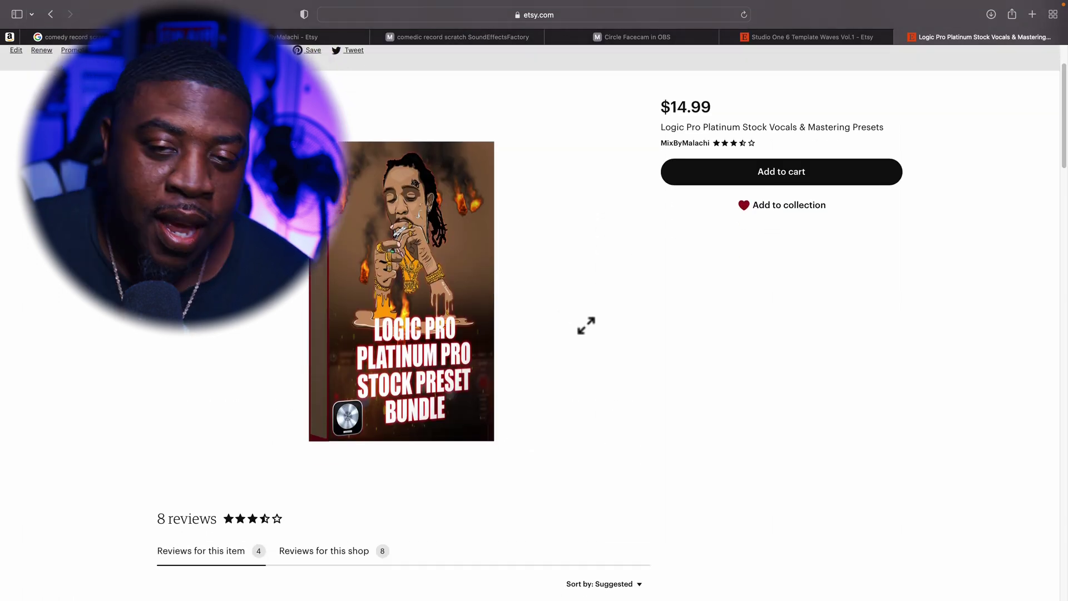
{"action": "scroll", "coordinate": [586, 324], "scroll_direction": "down", "scroll_amount": 2}
{"action": "scroll", "coordinate": [584, 324], "scroll_direction": "down", "scroll_amount": 1}
{"action": "scroll", "coordinate": [584, 325], "scroll_direction": "down", "scroll_amount": 1}
{"action": "scroll", "coordinate": [584, 325], "scroll_direction": "down", "scroll_amount": 1}
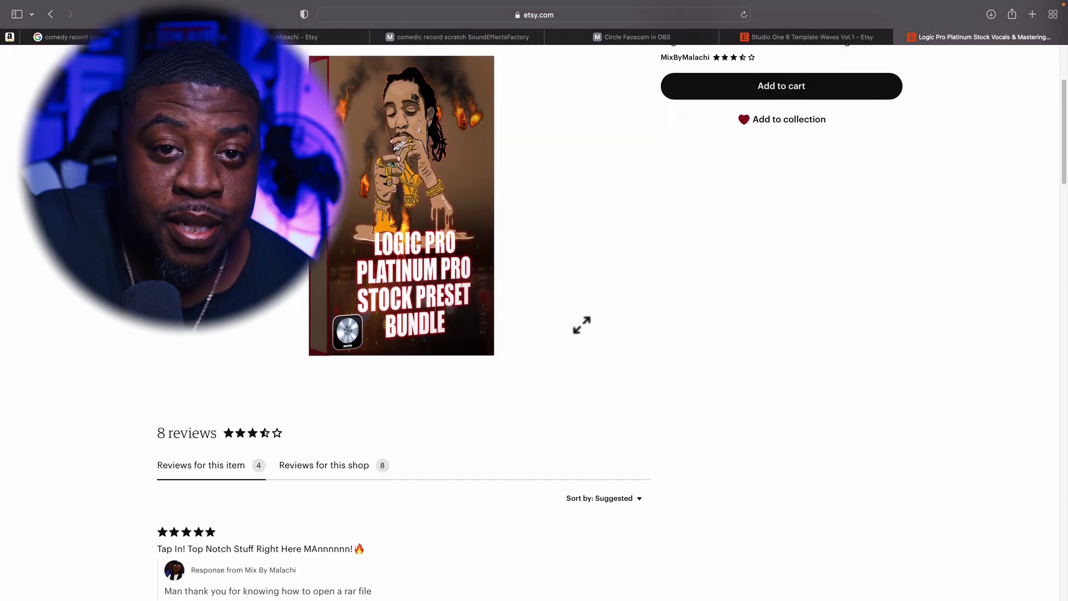
{"action": "scroll", "coordinate": [581, 325], "scroll_direction": "down", "scroll_amount": 1}
{"action": "scroll", "coordinate": [582, 326], "scroll_direction": "down", "scroll_amount": 2}
{"action": "scroll", "coordinate": [582, 325], "scroll_direction": "down", "scroll_amount": 2}
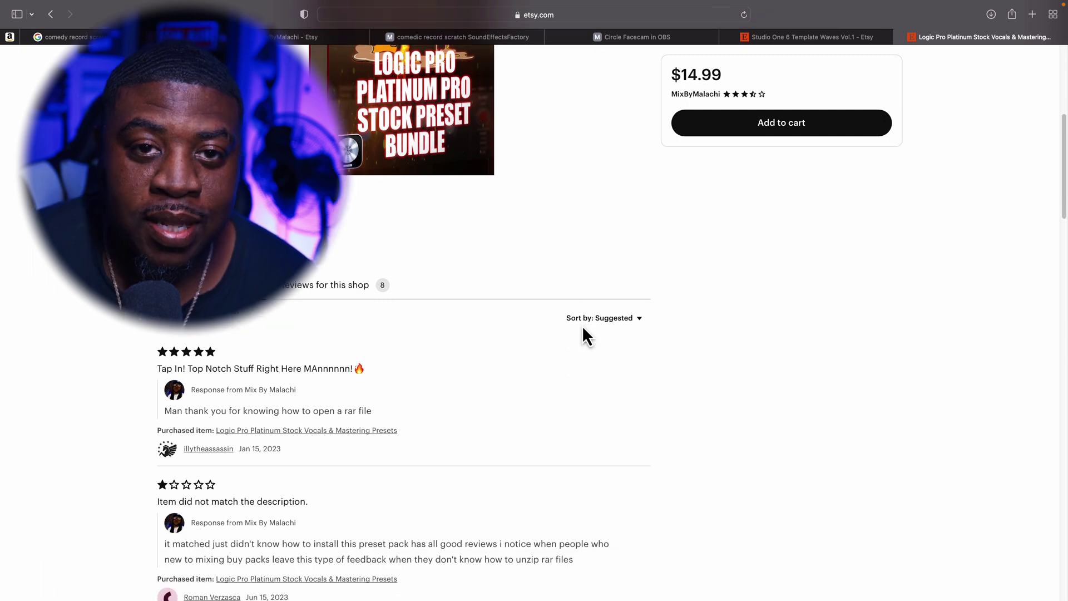
{"action": "scroll", "coordinate": [582, 337], "scroll_direction": "up", "scroll_amount": 1}
{"action": "scroll", "coordinate": [581, 326], "scroll_direction": "up", "scroll_amount": 5}
{"action": "scroll", "coordinate": [579, 328], "scroll_direction": "down", "scroll_amount": 2}
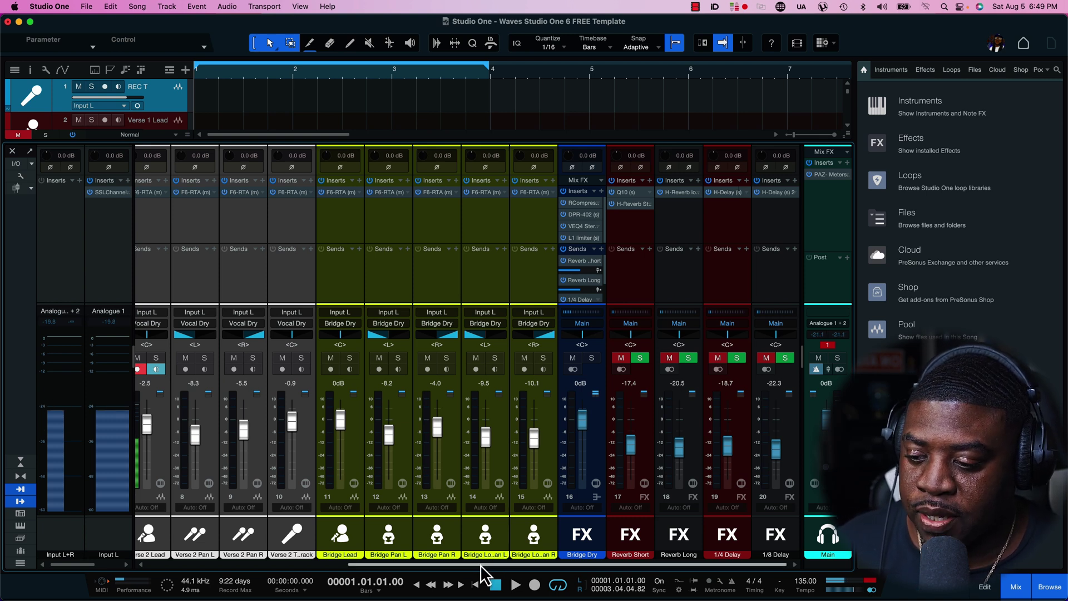
{"action": "left_click_drag", "start_coordinate": [481, 565], "coordinate": [311, 565]}
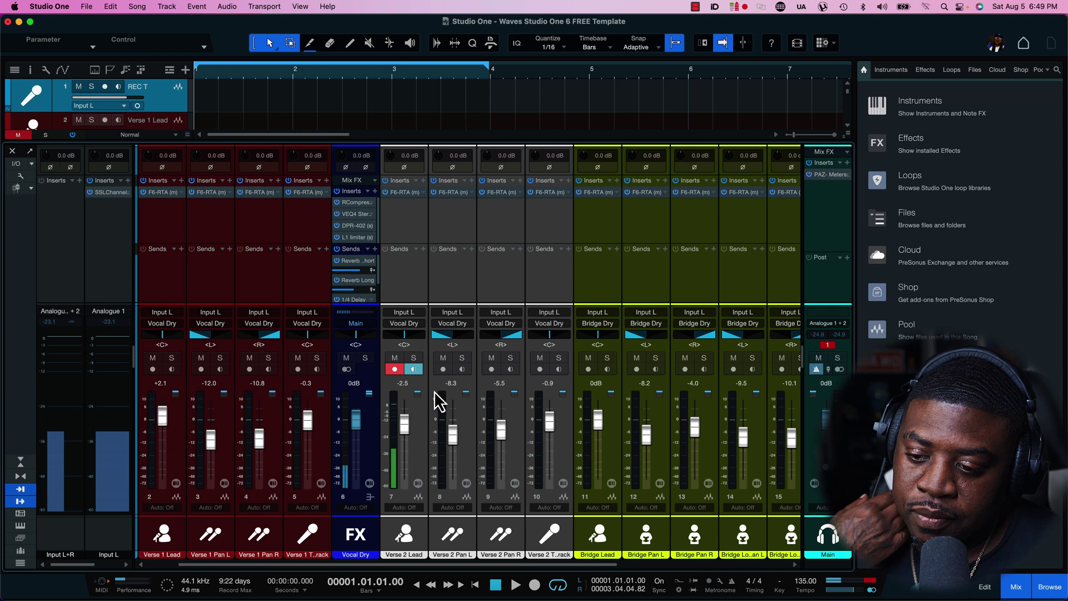
Select the Verse 2 Lead vocal channel on the mixer.
{"action": "left_click", "coordinate": [420, 468]}
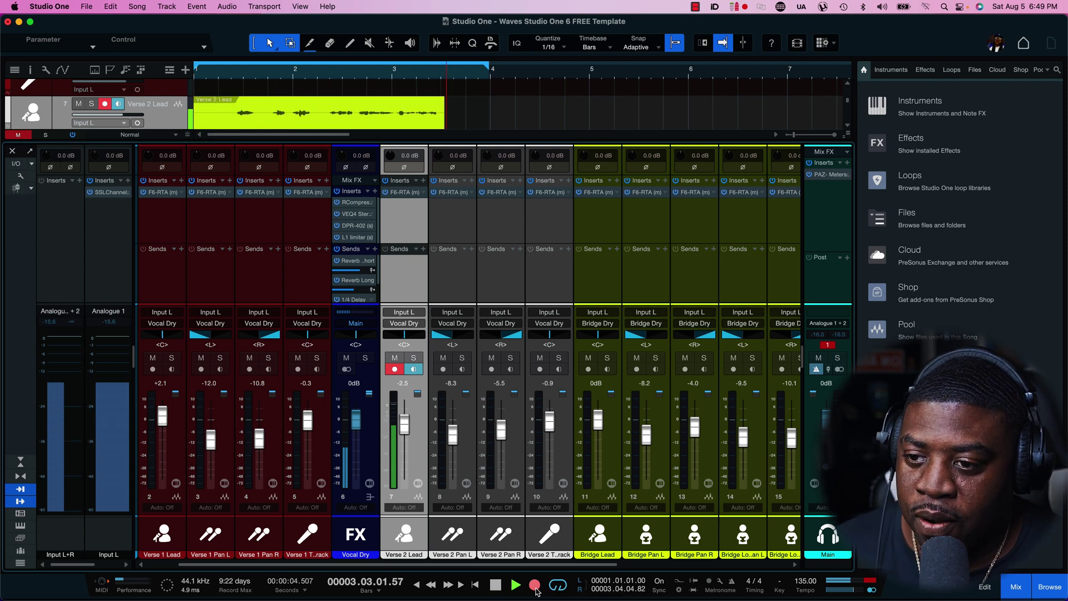
Stop the Verse 2 Lead take, play it back, then toggle its record arm and monitoring off and on.
{"action": "left_click", "coordinate": [535, 586]}
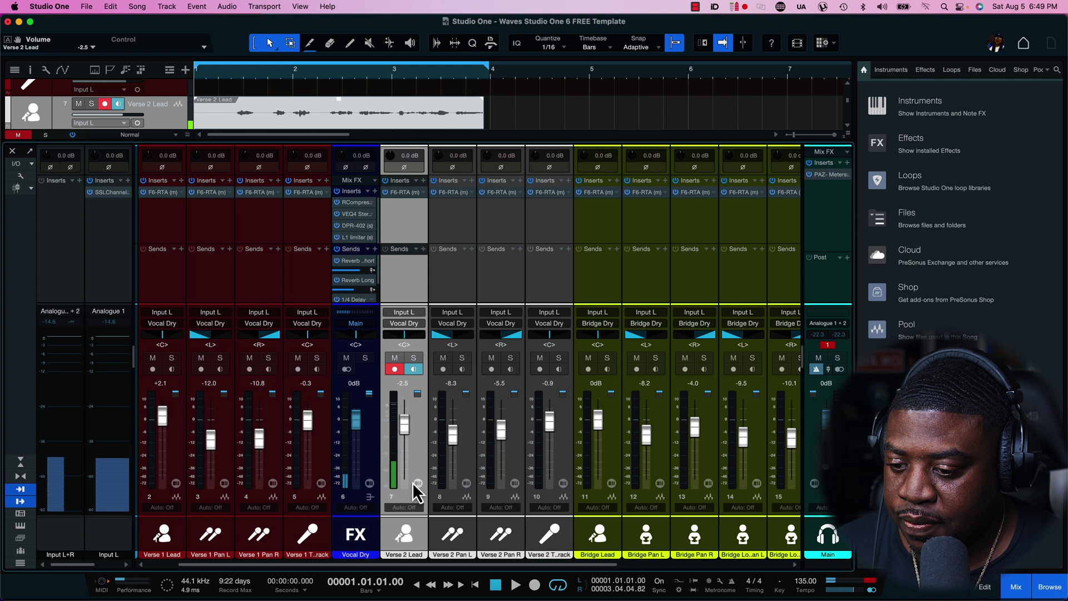
{"action": "key", "text": "space"}
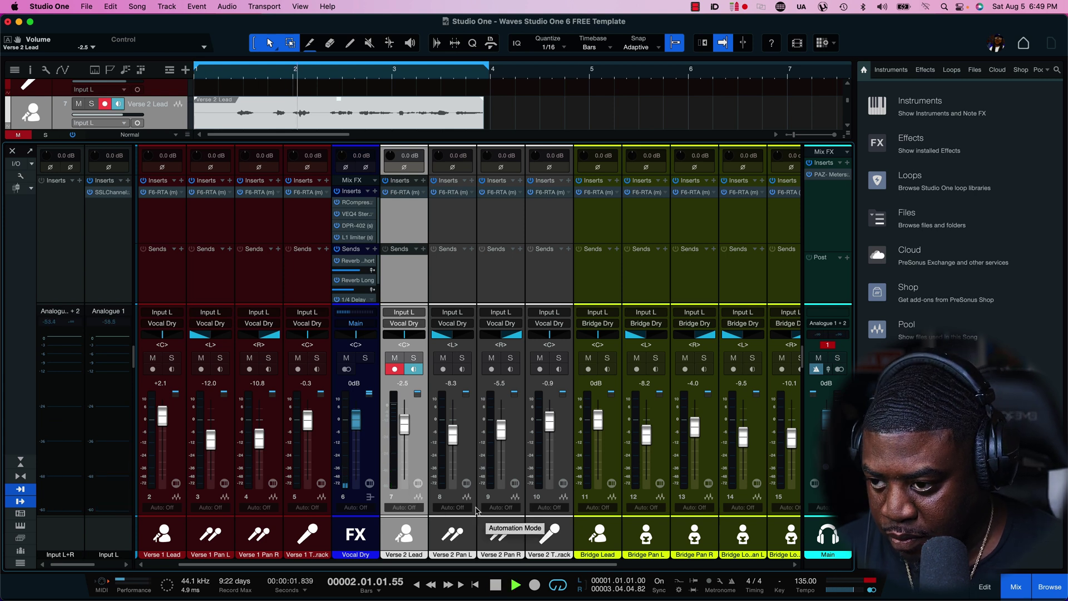
{"action": "key", "text": "space"}
{"action": "left_click", "coordinate": [104, 105]}
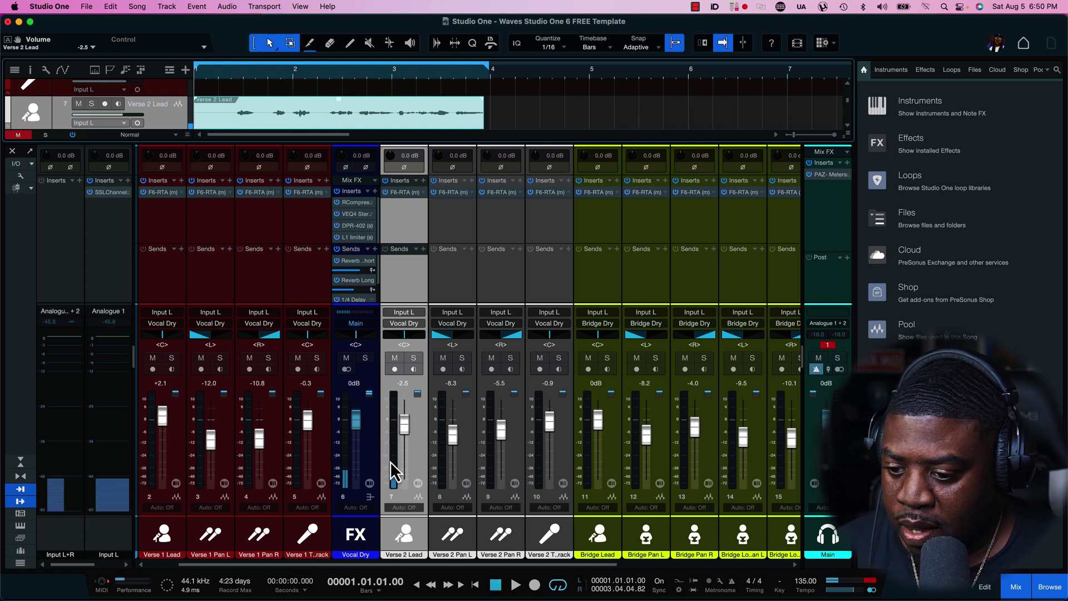
{"action": "left_click", "coordinate": [395, 369]}
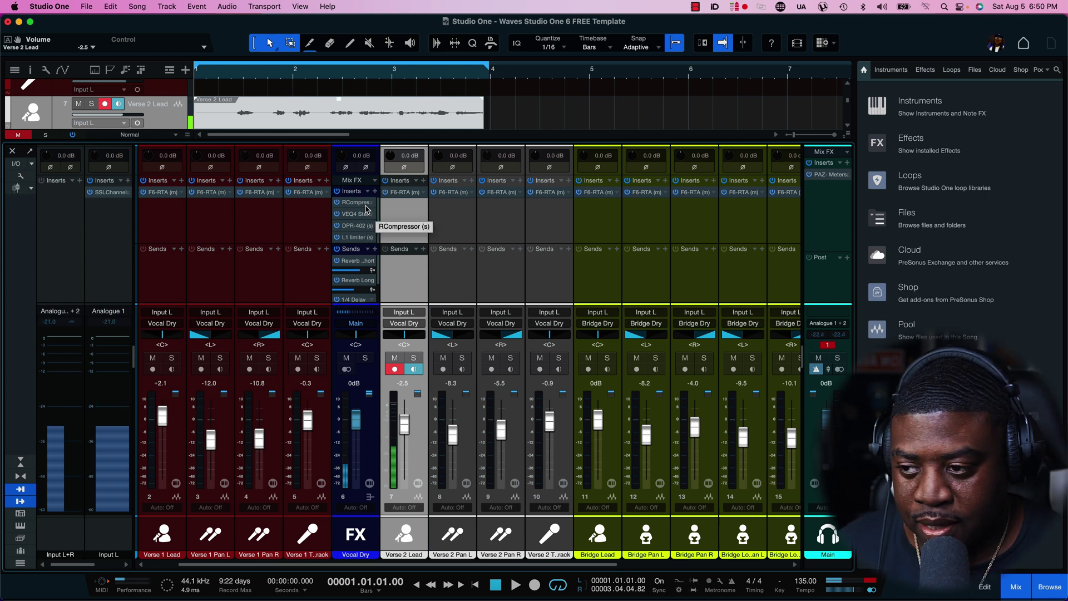
Lower the SSL Channel expander threshold to -30 dB, then briefly inspect the Vocal Dry RCompressor.
{"action": "left_click", "coordinate": [108, 193]}
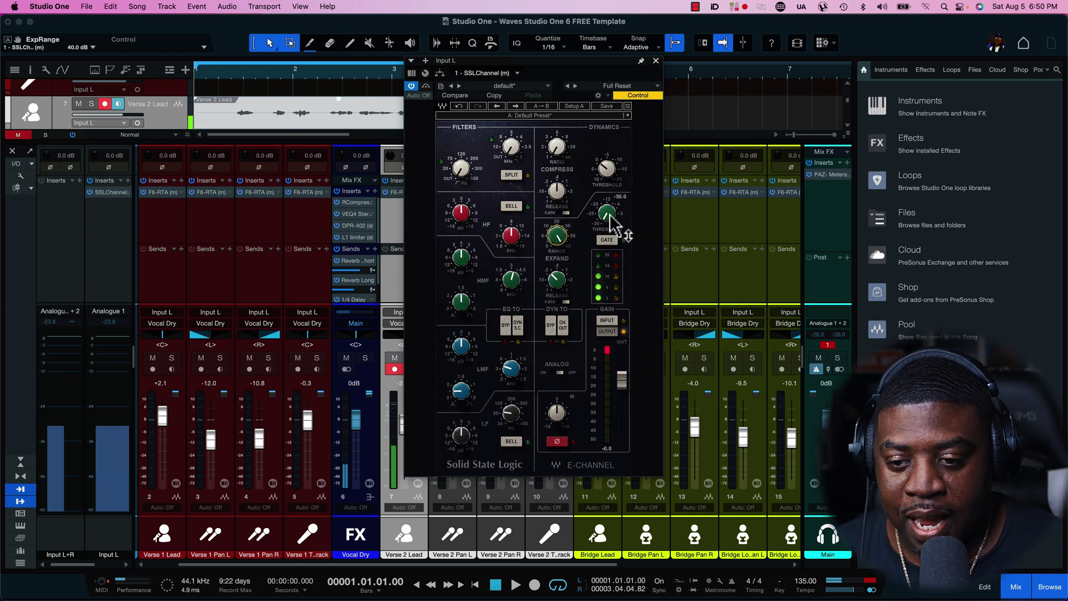
{"action": "mouse_move", "coordinate": [609, 217]}
{"action": "left_mouse_down"}
{"action": "mouse_move", "coordinate": [609, 207]}
{"action": "mouse_move", "coordinate": [613, 221]}
{"action": "left_mouse_up"}
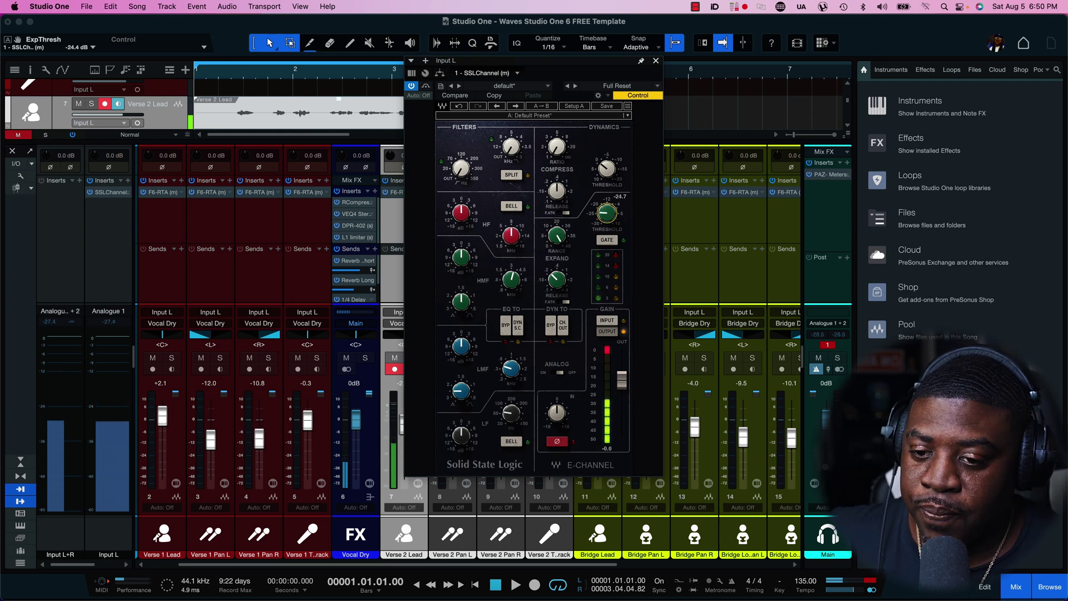
{"action": "left_click_drag", "start_coordinate": [607, 213], "coordinate": [596, 210]}
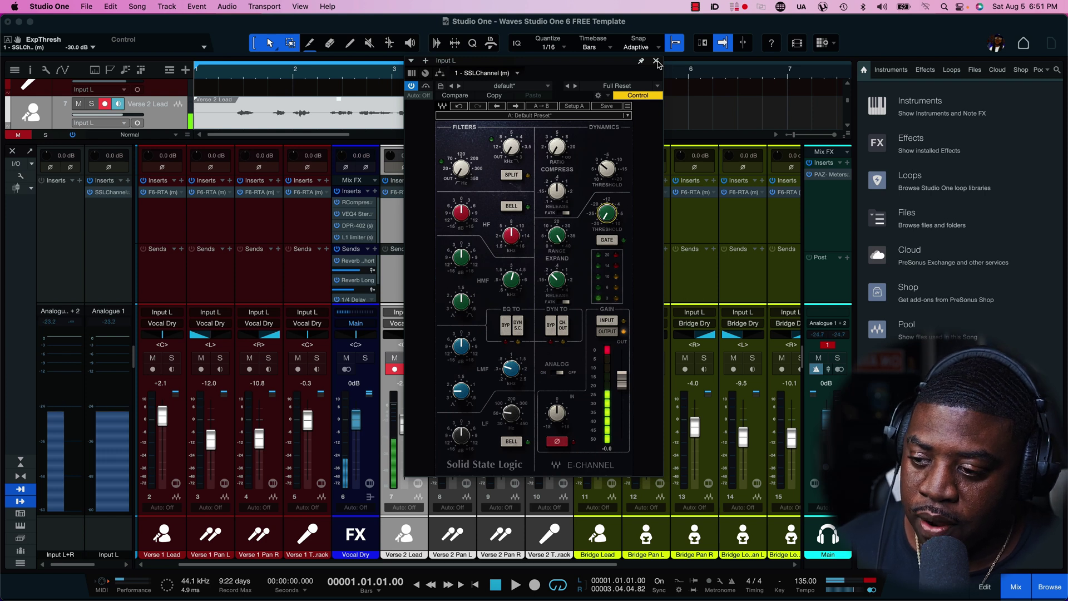
{"action": "left_click", "coordinate": [658, 64]}
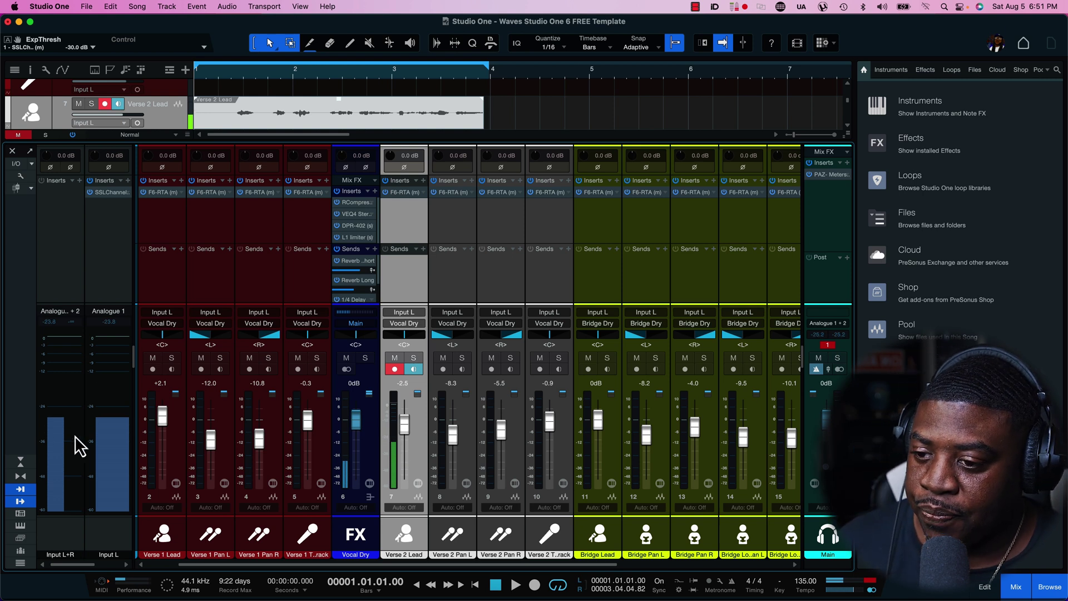
{"action": "left_click", "coordinate": [357, 203]}
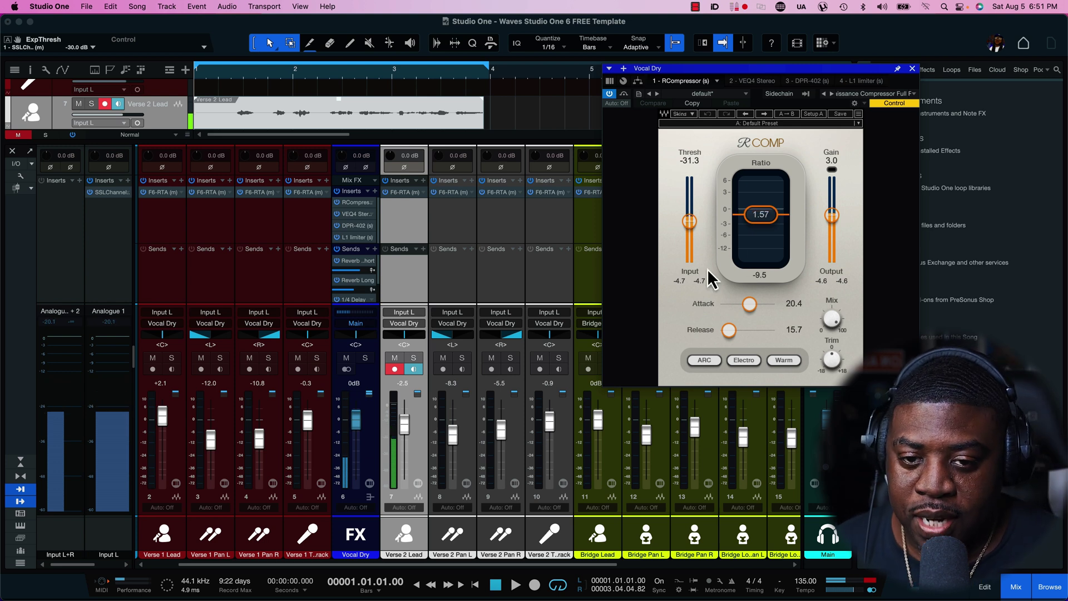
{"action": "left_click", "coordinate": [912, 69]}
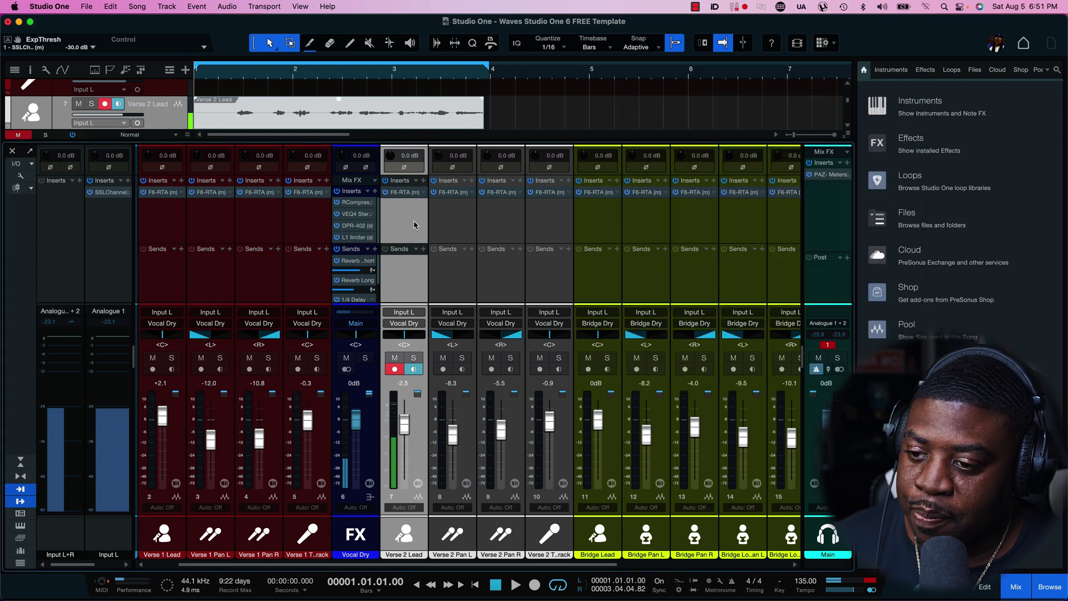
A/B the Vocal Dry RCompressor, leave it on, and set its release to 17.9 ms.
{"action": "left_click", "coordinate": [358, 203]}
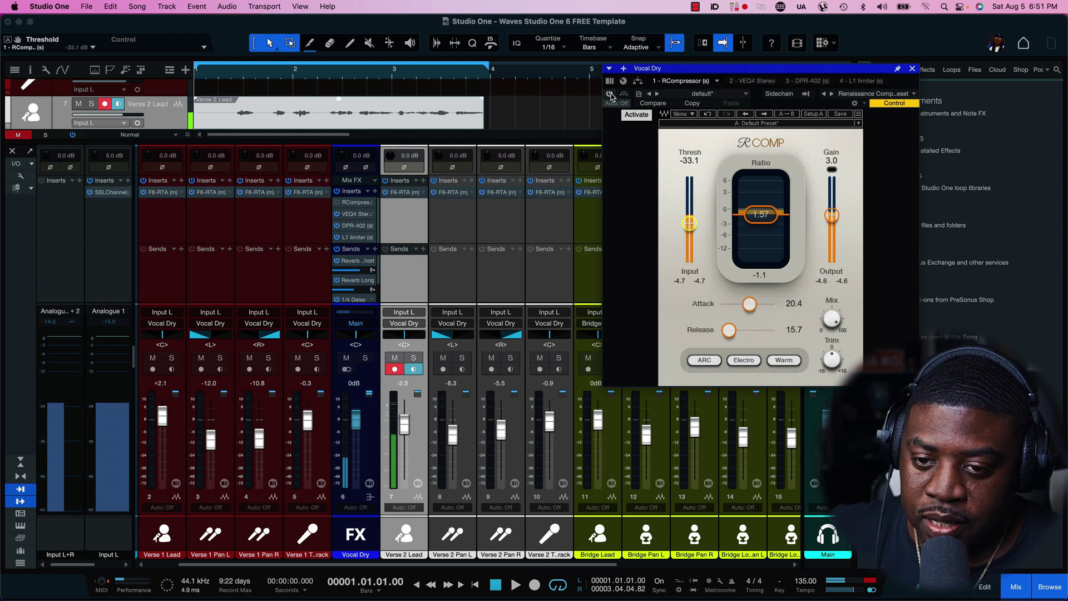
{"action": "left_click", "coordinate": [610, 95]}
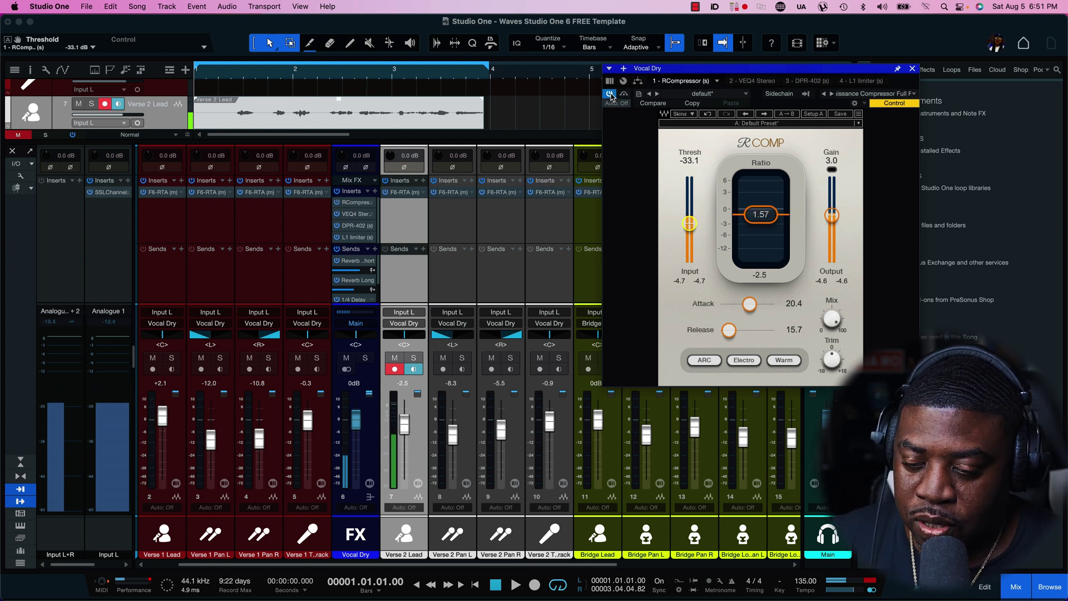
{"action": "left_click", "coordinate": [610, 94]}
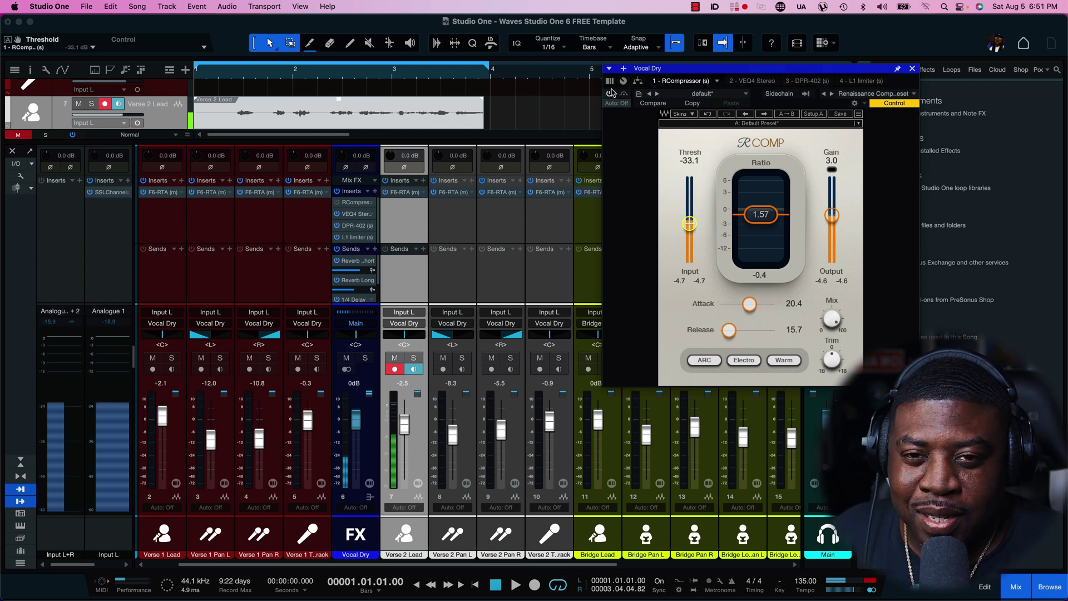
{"action": "left_click", "coordinate": [610, 93]}
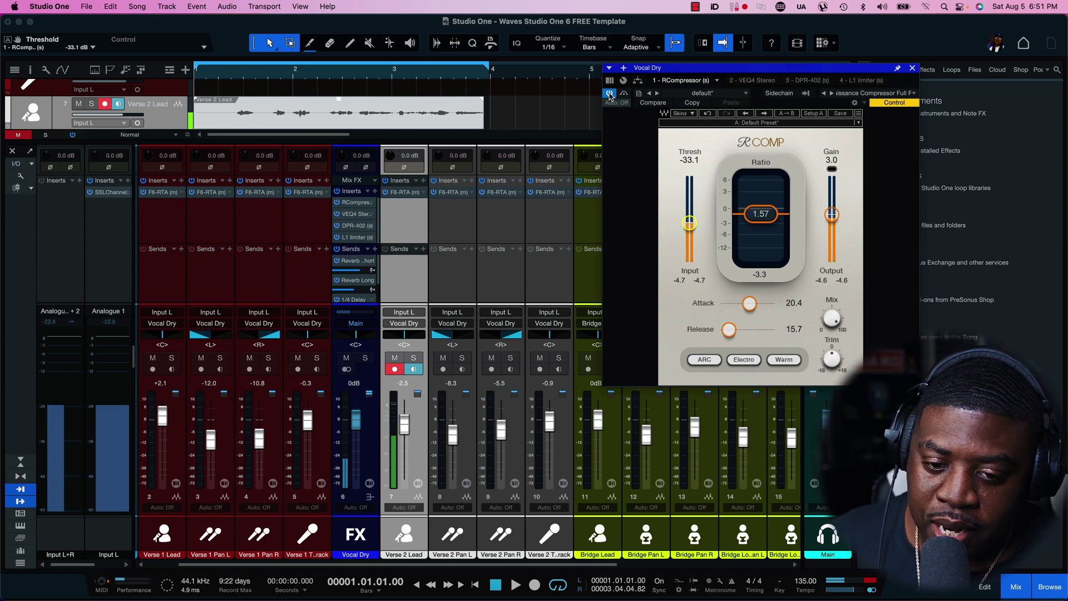
{"action": "left_click_drag", "start_coordinate": [729, 330], "coordinate": [730, 327]}
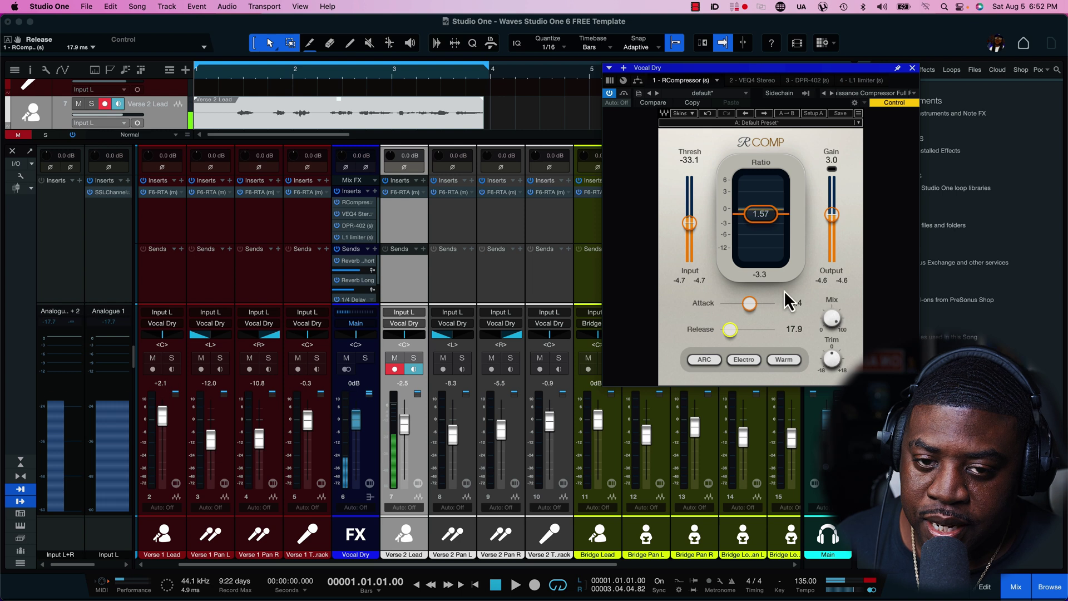
{"action": "left_click", "coordinate": [912, 68]}
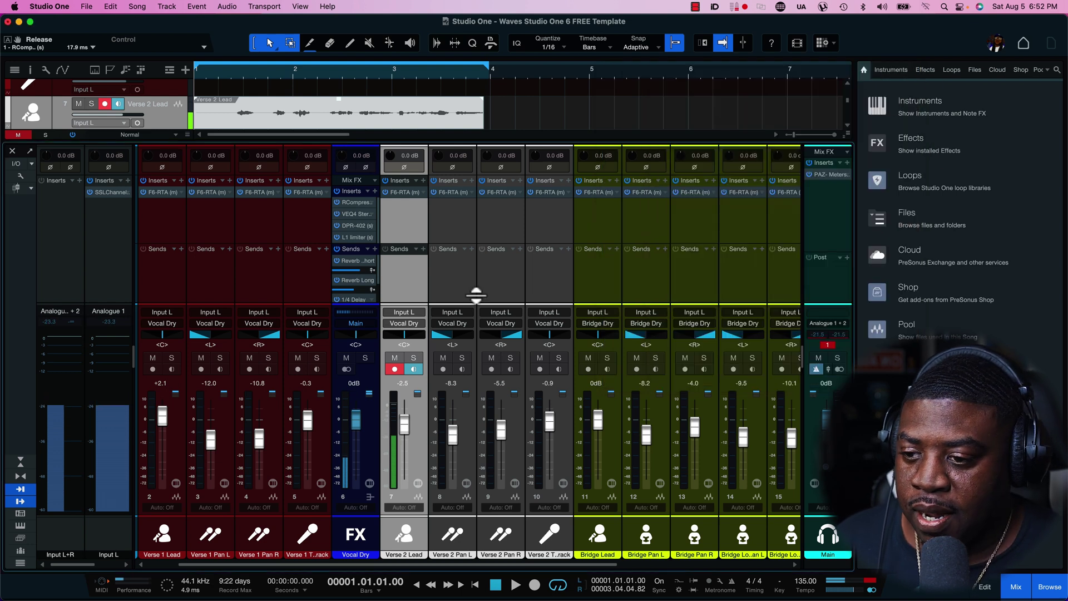
Boost the Vocal Dry VEQ4 high-frequency gain to 3.0 dB and close the EQ.
{"action": "left_click", "coordinate": [359, 217]}
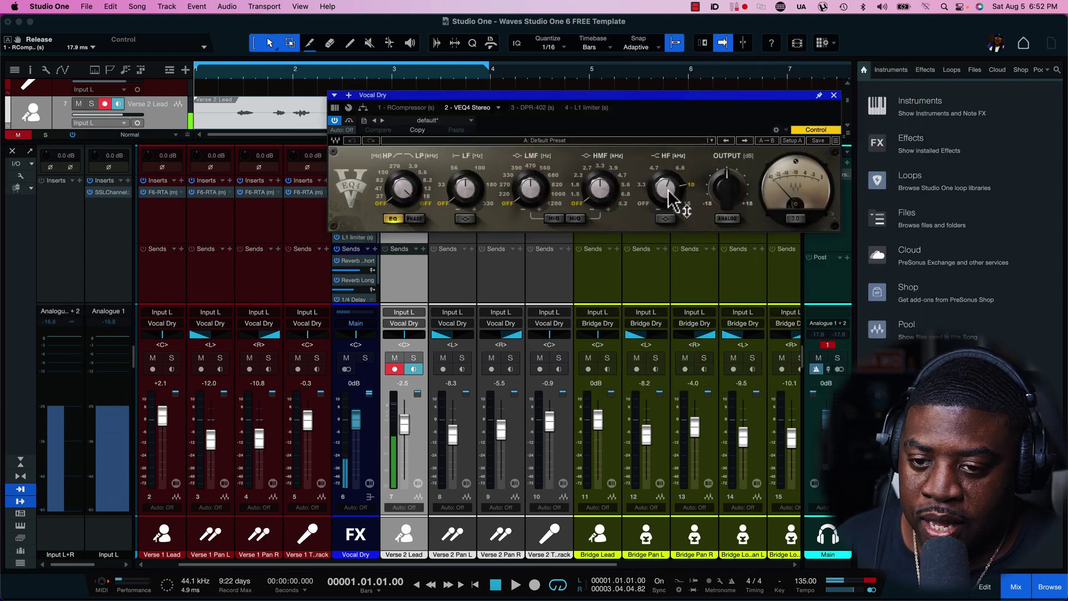
{"action": "left_click_drag", "start_coordinate": [668, 190], "coordinate": [668, 186]}
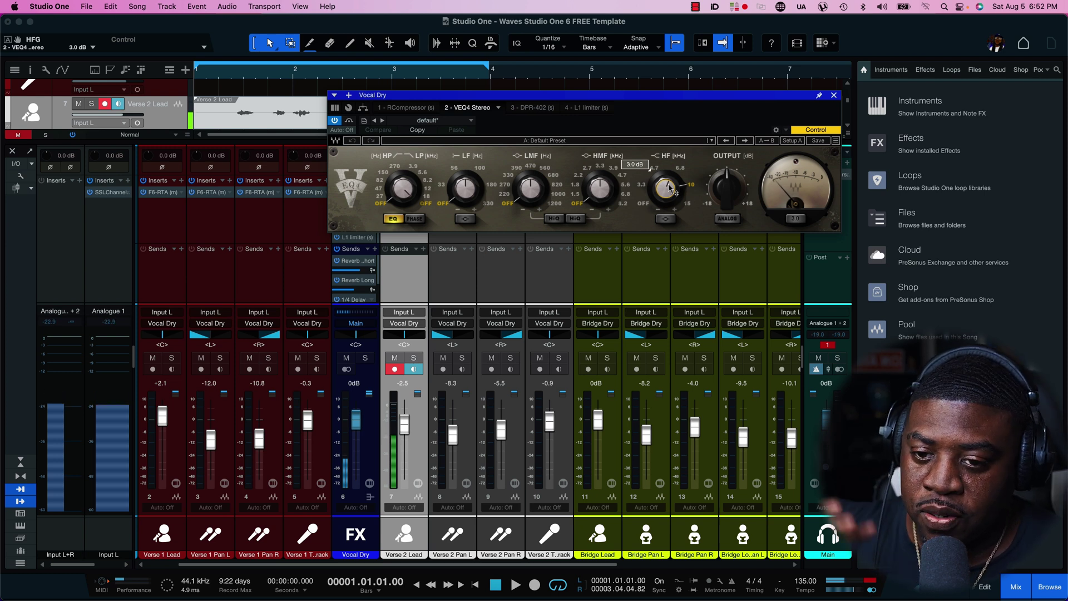
{"action": "left_click", "coordinate": [833, 97]}
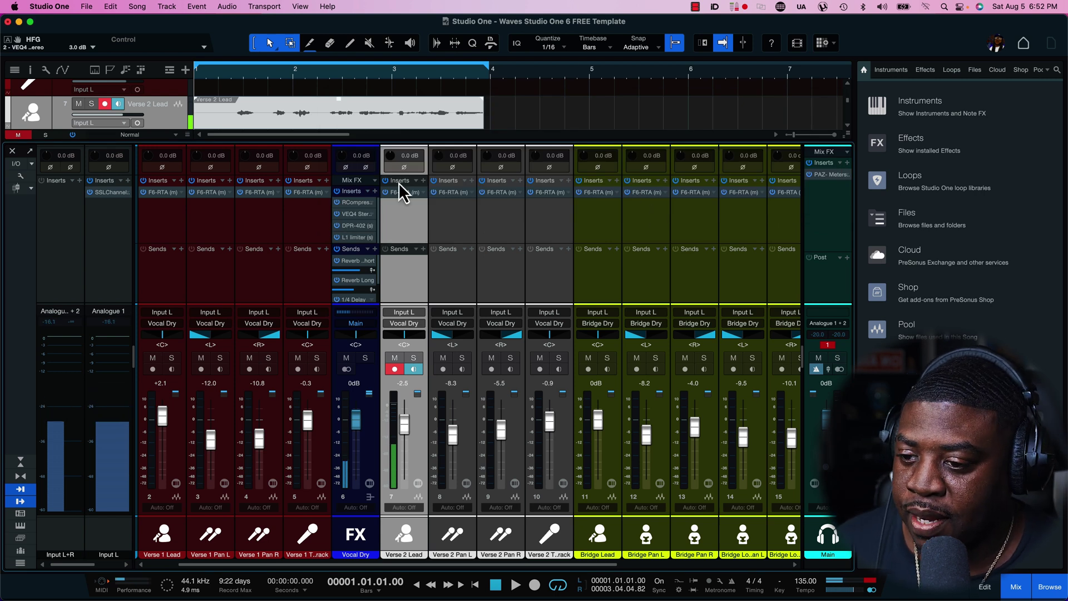
{"action": "left_click", "coordinate": [355, 227]}
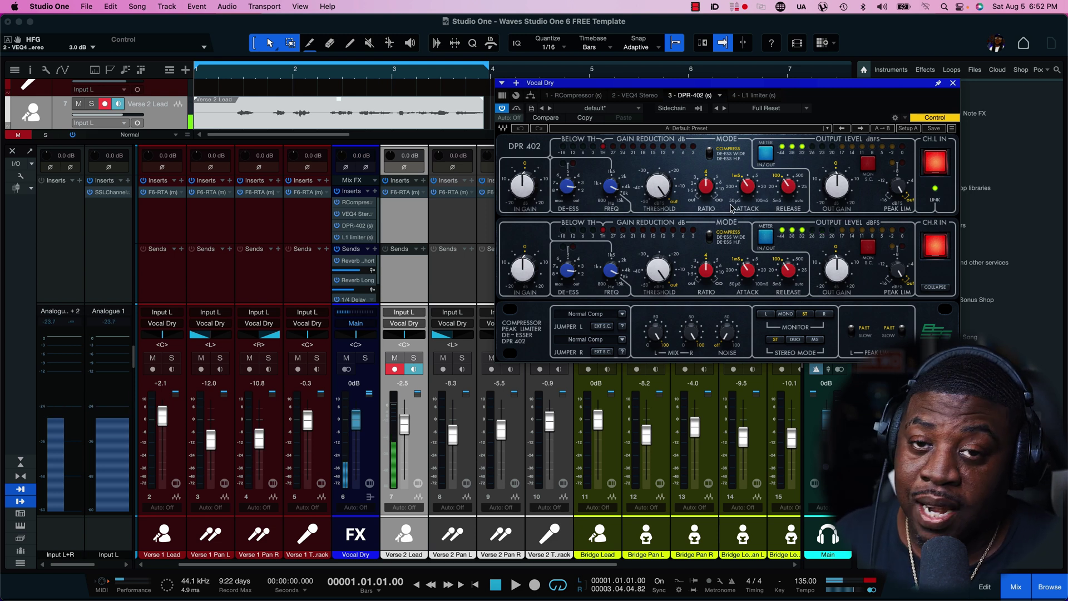
{"action": "left_click", "coordinate": [953, 83]}
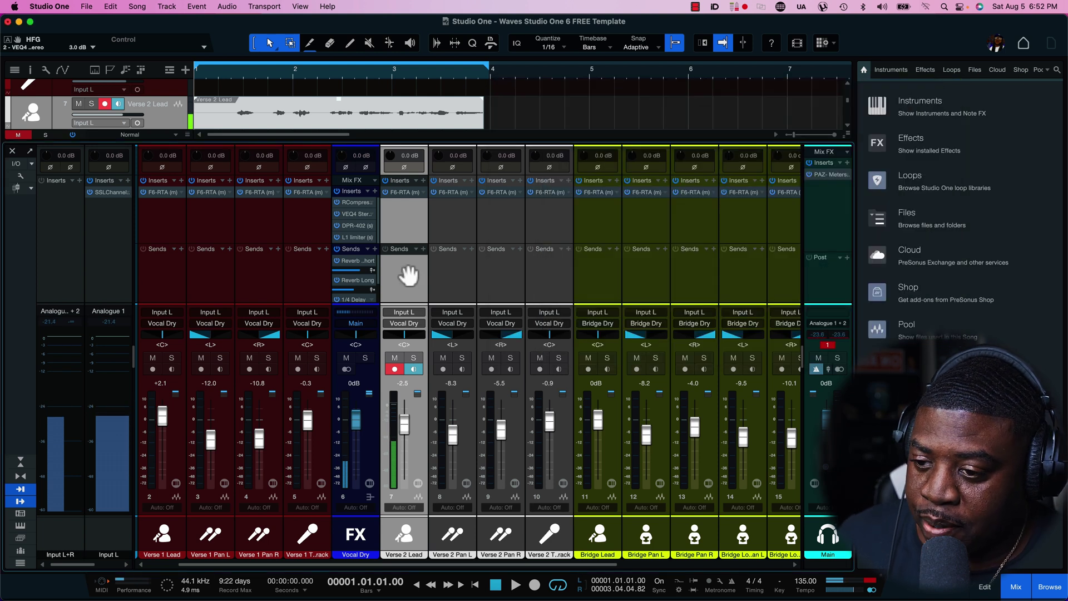
{"action": "left_click", "coordinate": [355, 238]}
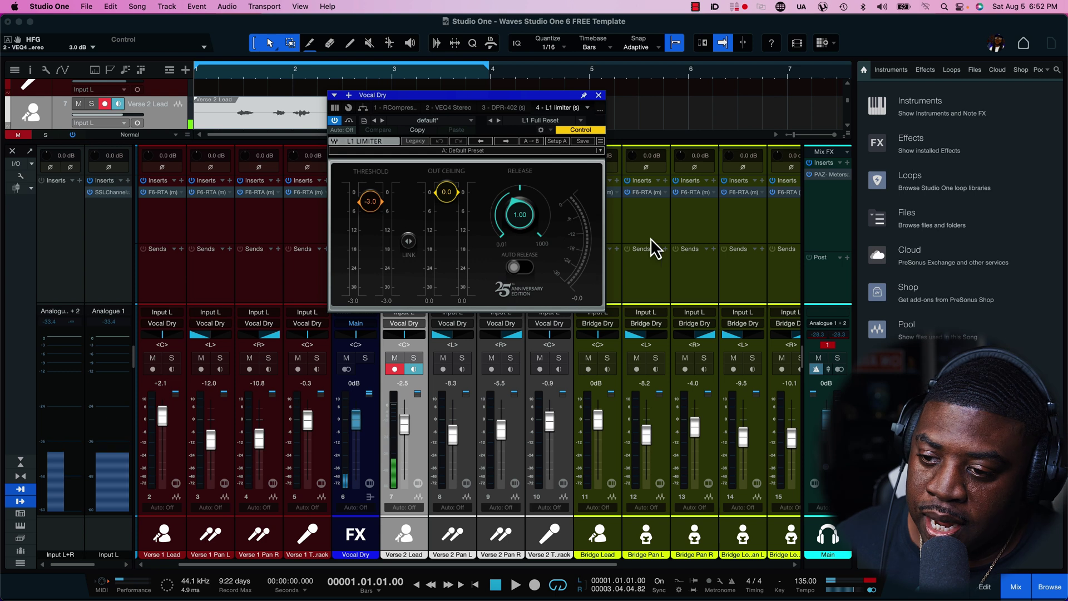
Close the L1 limiter, bring the FX buses into view, and unmute Reverb Short.
{"action": "left_click", "coordinate": [597, 95]}
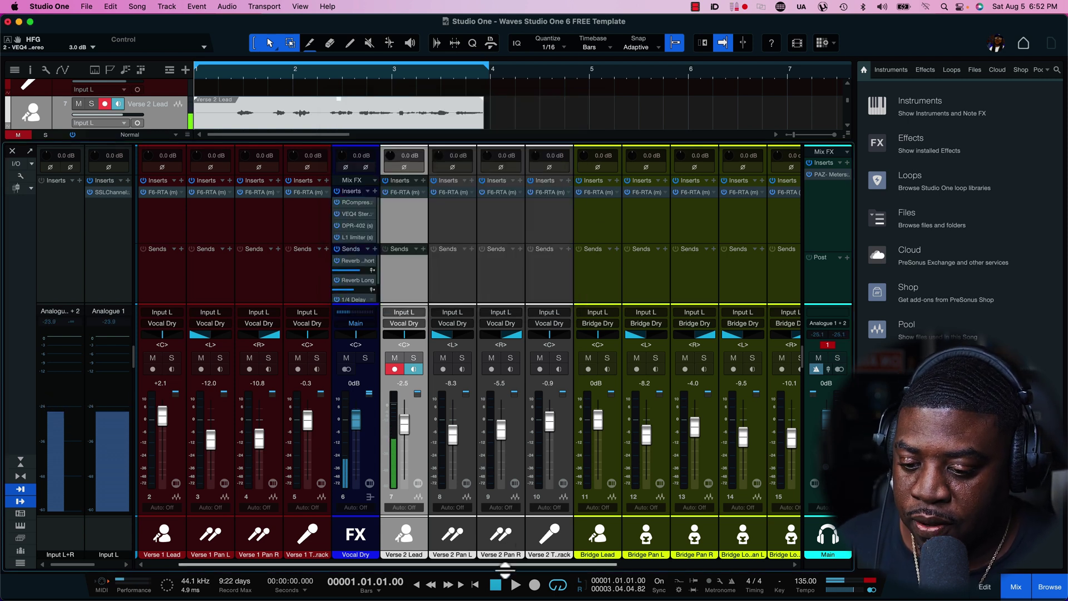
{"action": "left_click", "coordinate": [634, 565]}
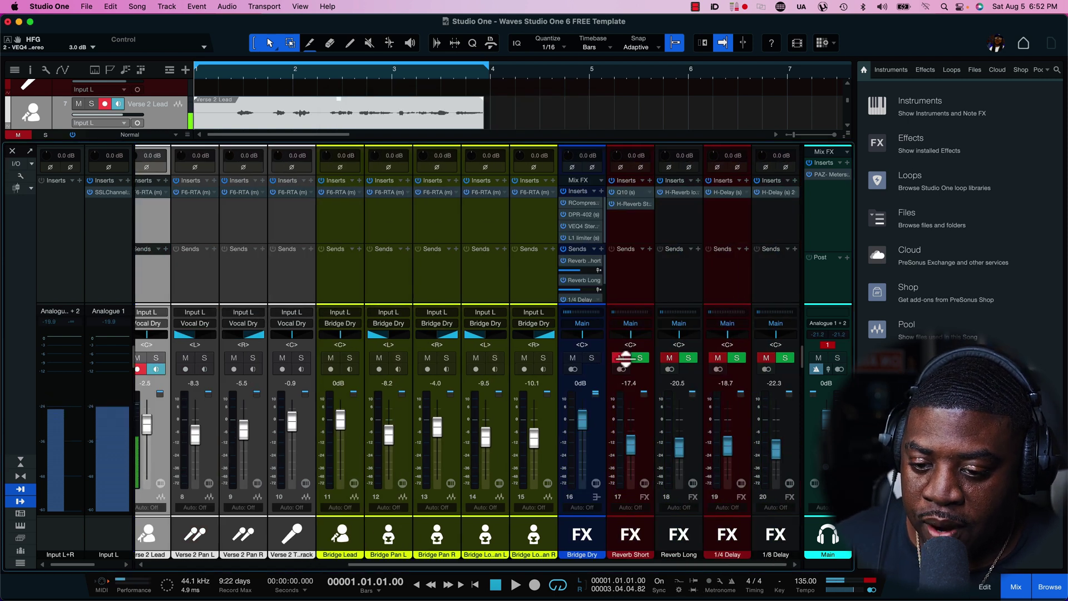
{"action": "left_click", "coordinate": [621, 359]}
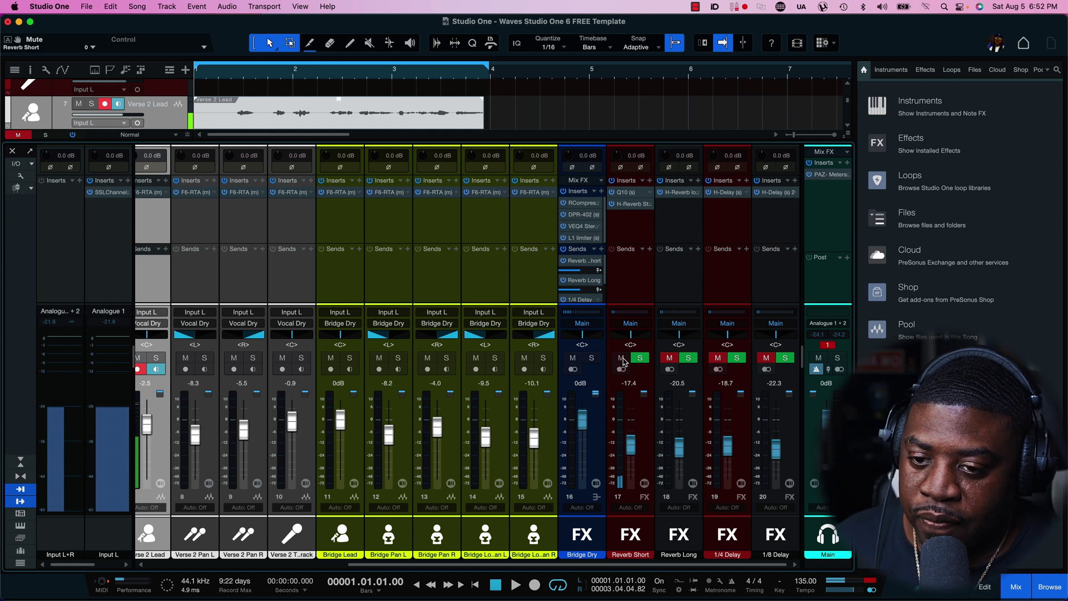
{"action": "left_click", "coordinate": [628, 194]}
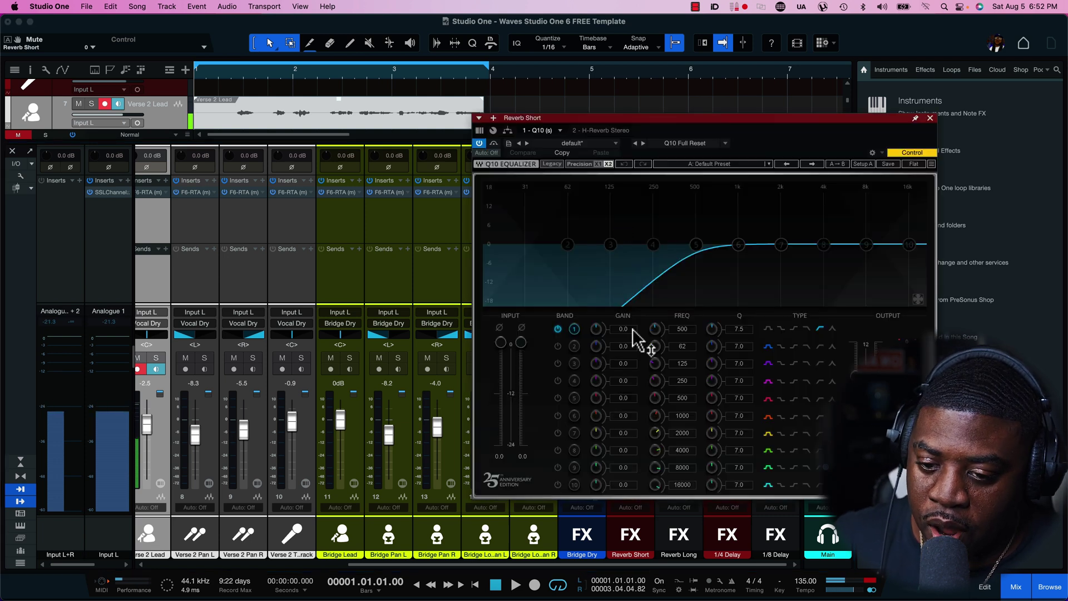
Close the Reverb Short Q10 EQ after reviewing its curve.
{"action": "left_click", "coordinate": [931, 119]}
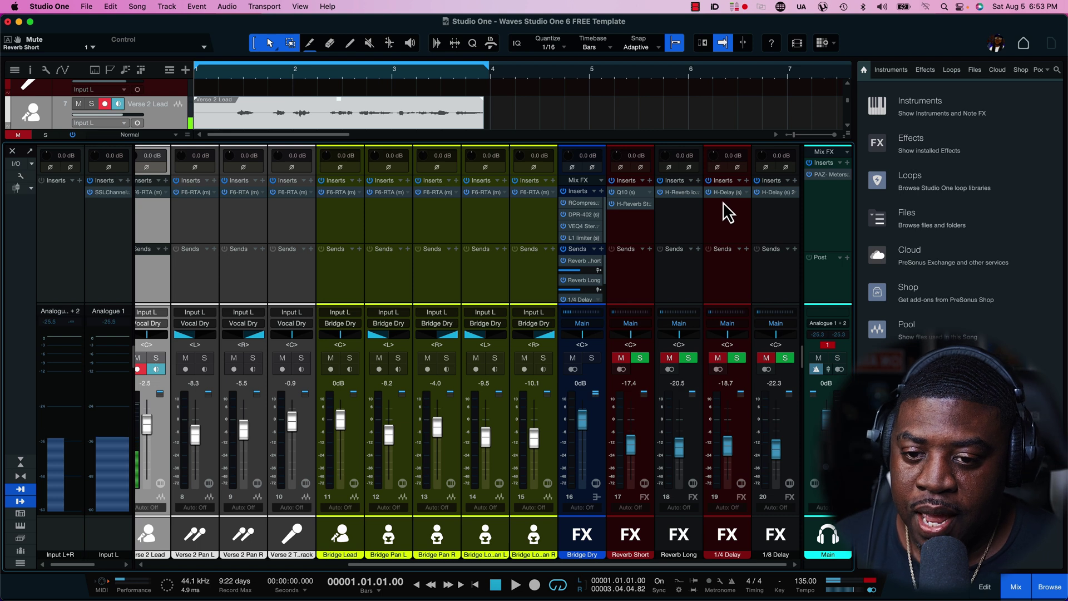
{"action": "left_click", "coordinate": [718, 358]}
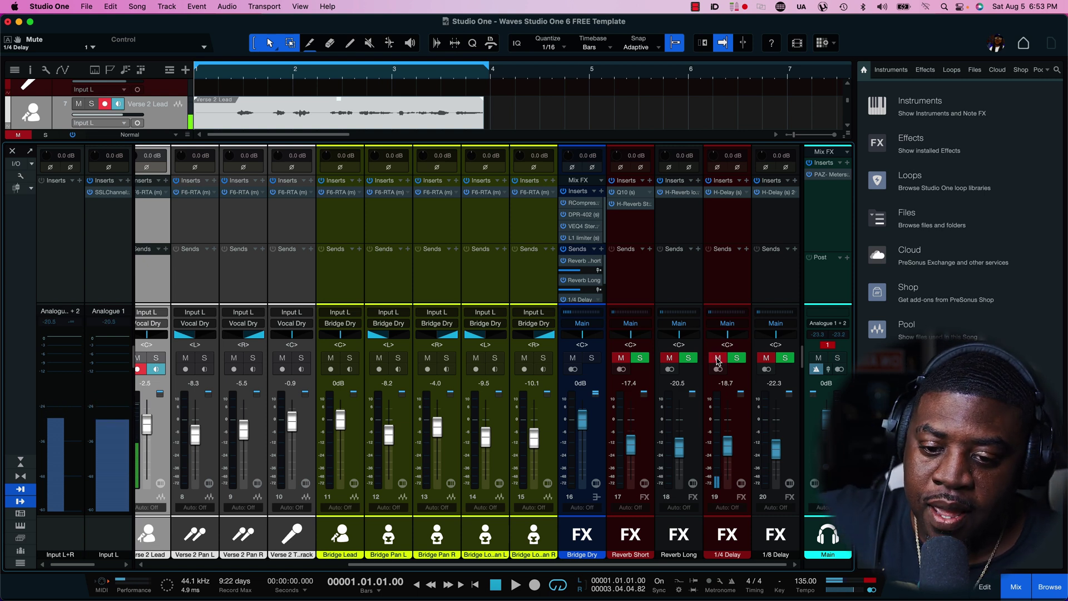
{"action": "left_click", "coordinate": [765, 359]}
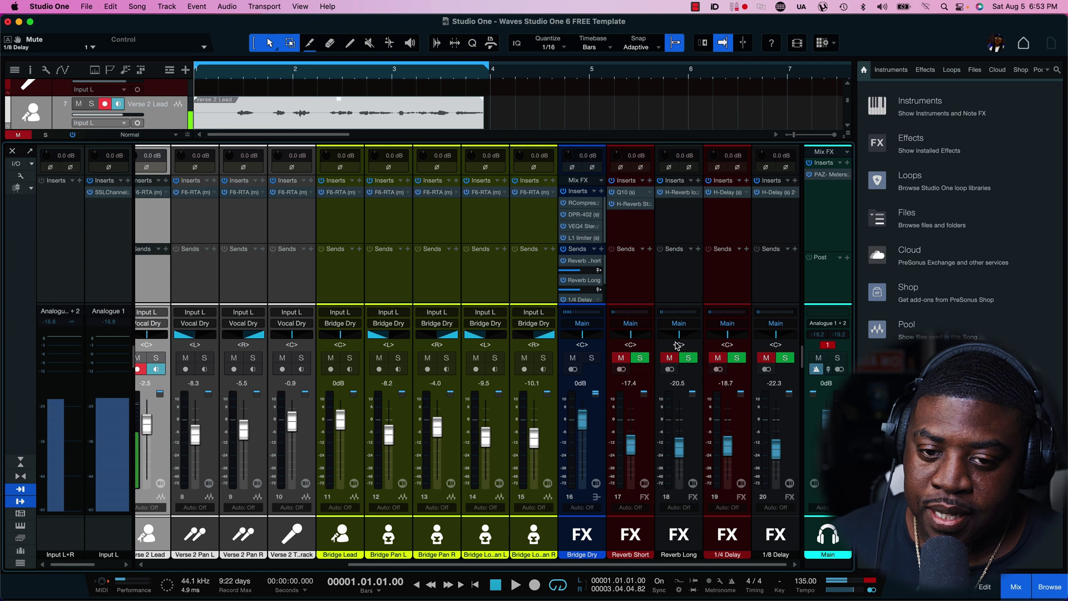
{"action": "left_click", "coordinate": [832, 185]}
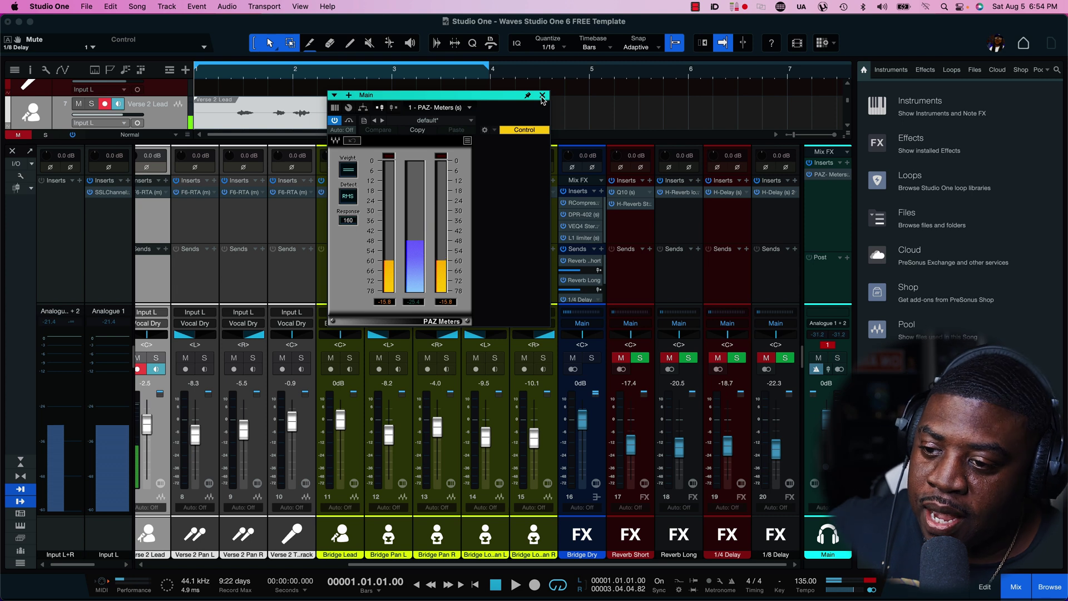
{"action": "left_click", "coordinate": [541, 98]}
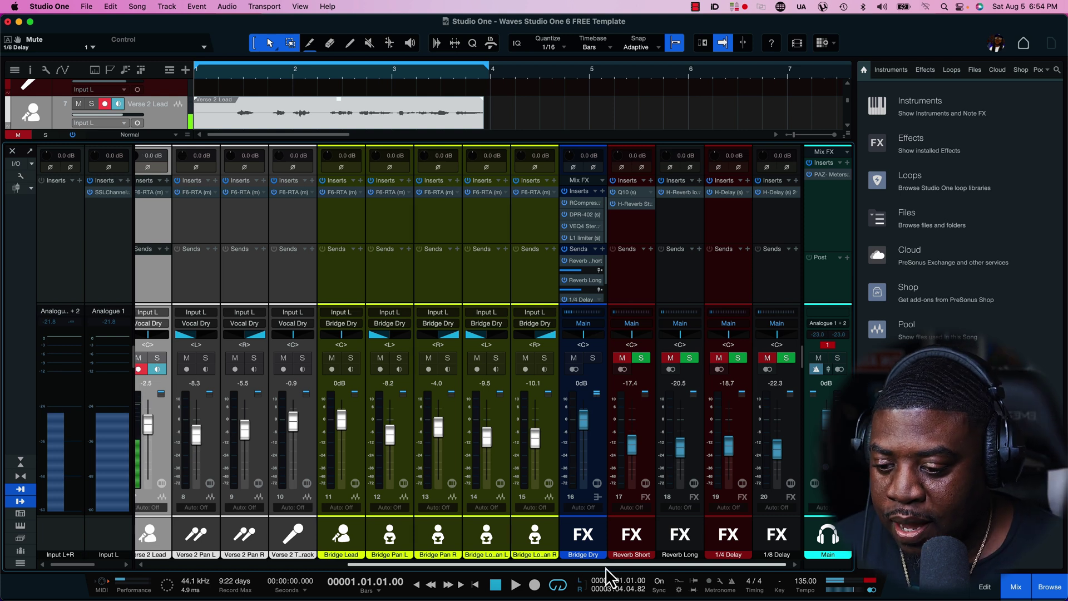
{"action": "left_click_drag", "start_coordinate": [607, 568], "coordinate": [380, 570]}
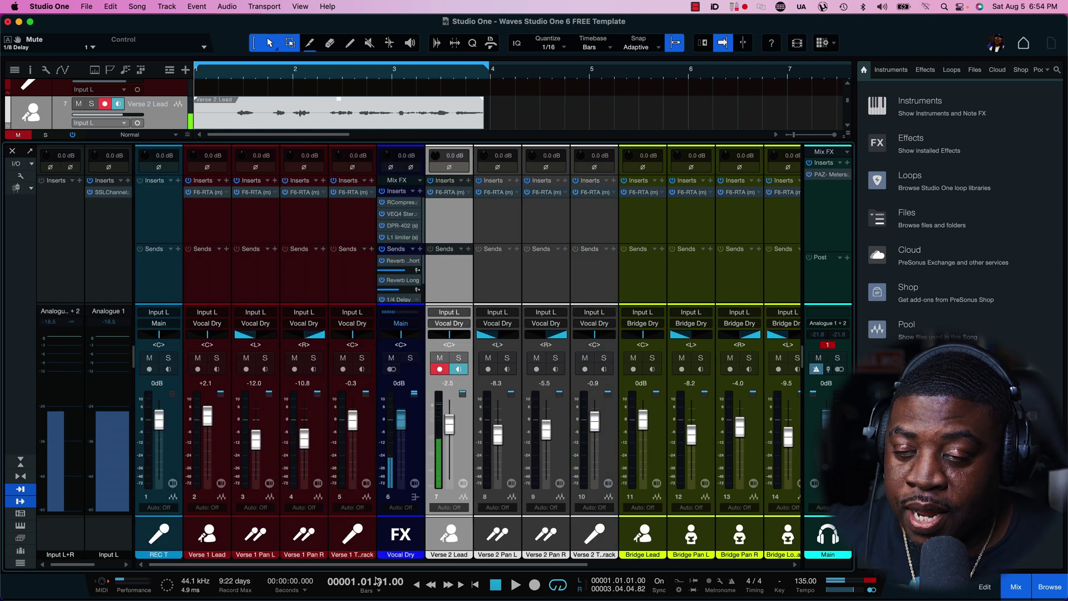